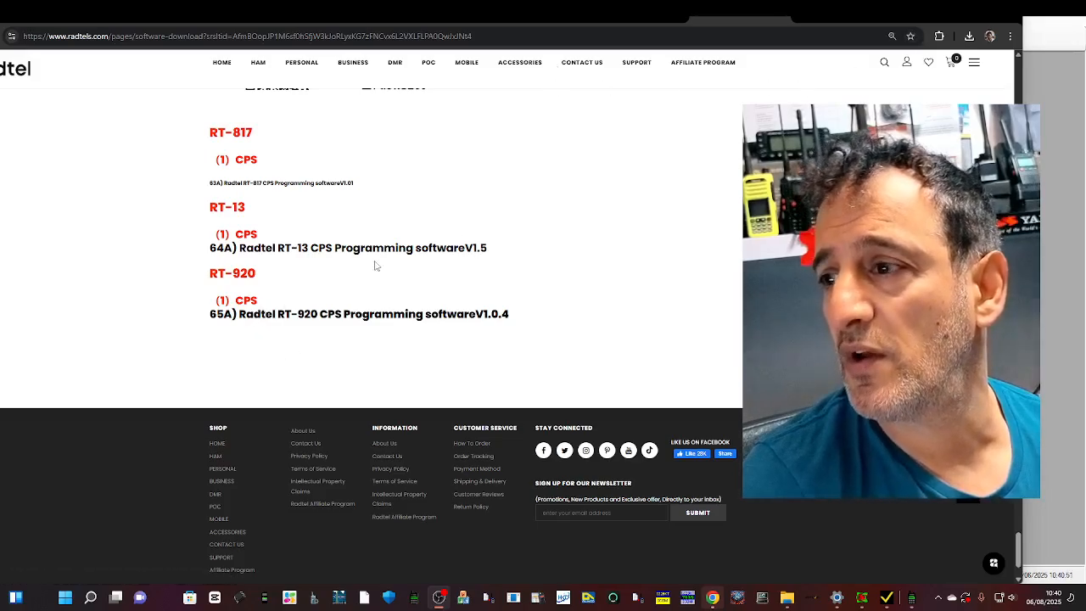
- Download the RT-920 CPS Programming software V1.0.4, open the downloaded archive to view its contents, and close it
{"action": "left_click", "coordinate": [241, 315]}
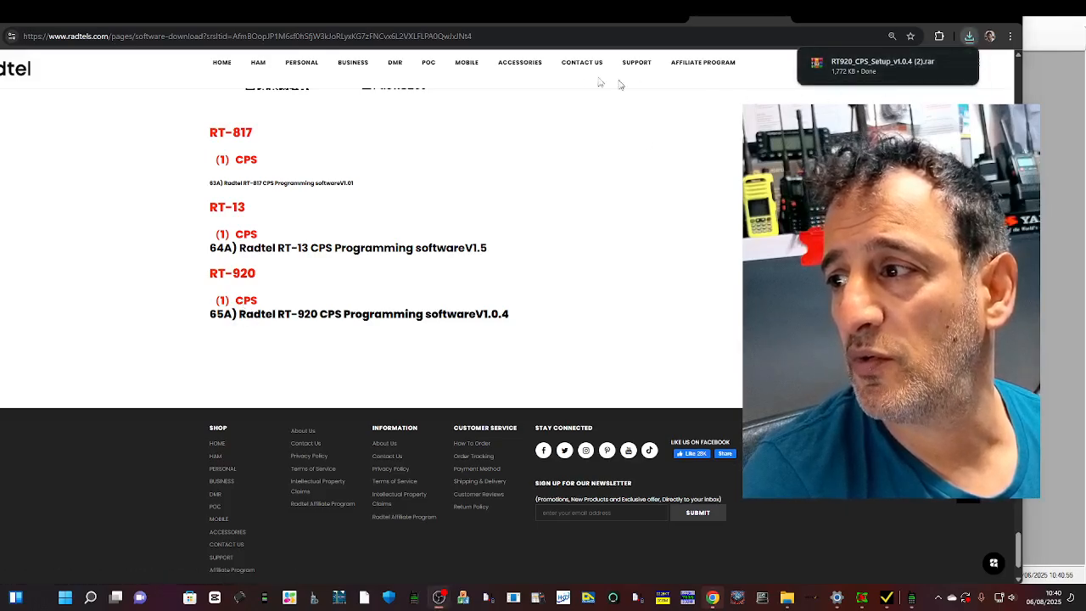
{"action": "left_click", "coordinate": [872, 65]}
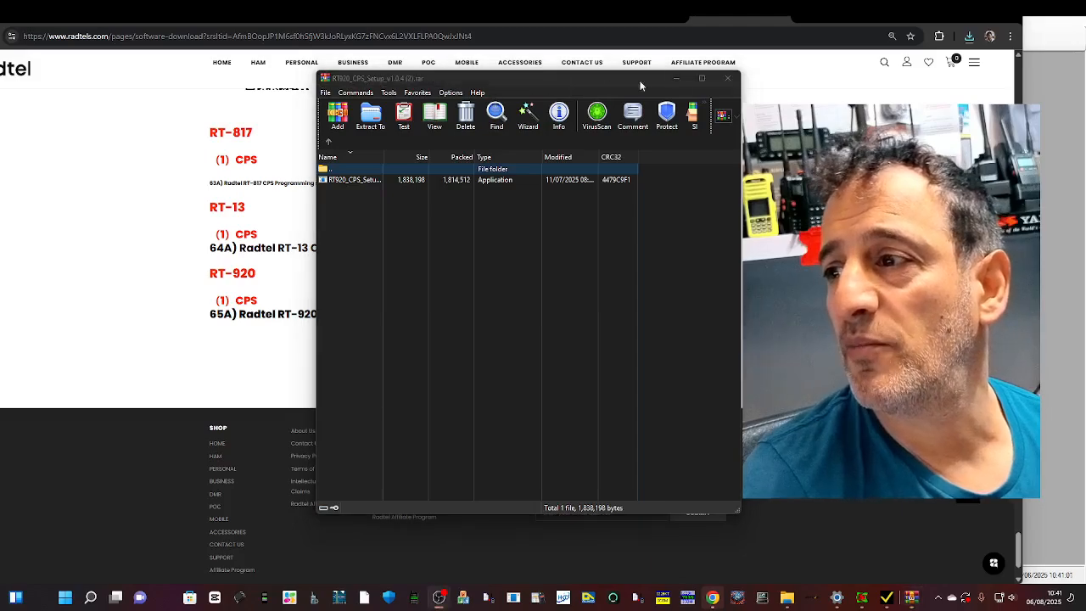
{"action": "left_click", "coordinate": [727, 78]}
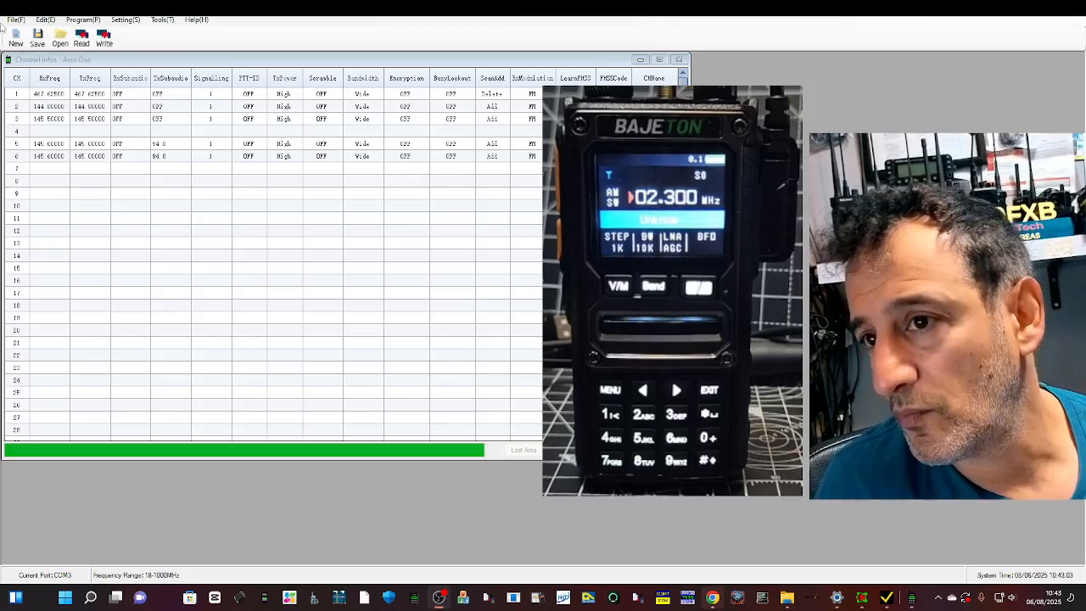
- Open the FM/AM/SSB Modulation editor in the radio programming software
{"action": "left_click", "coordinate": [47, 20]}
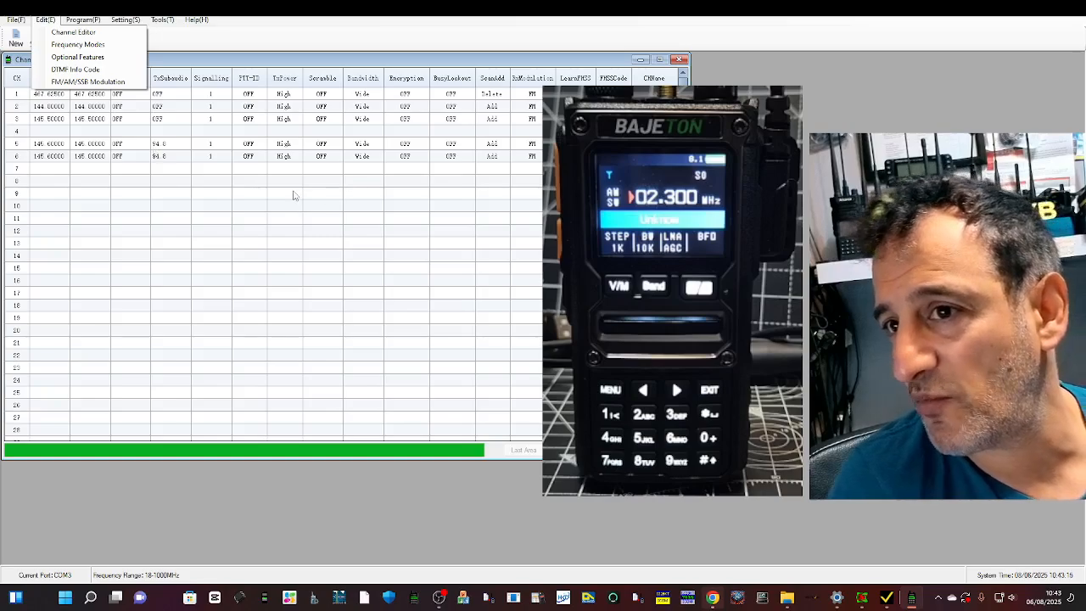
{"action": "left_click", "coordinate": [44, 20]}
{"action": "left_click", "coordinate": [44, 20]}
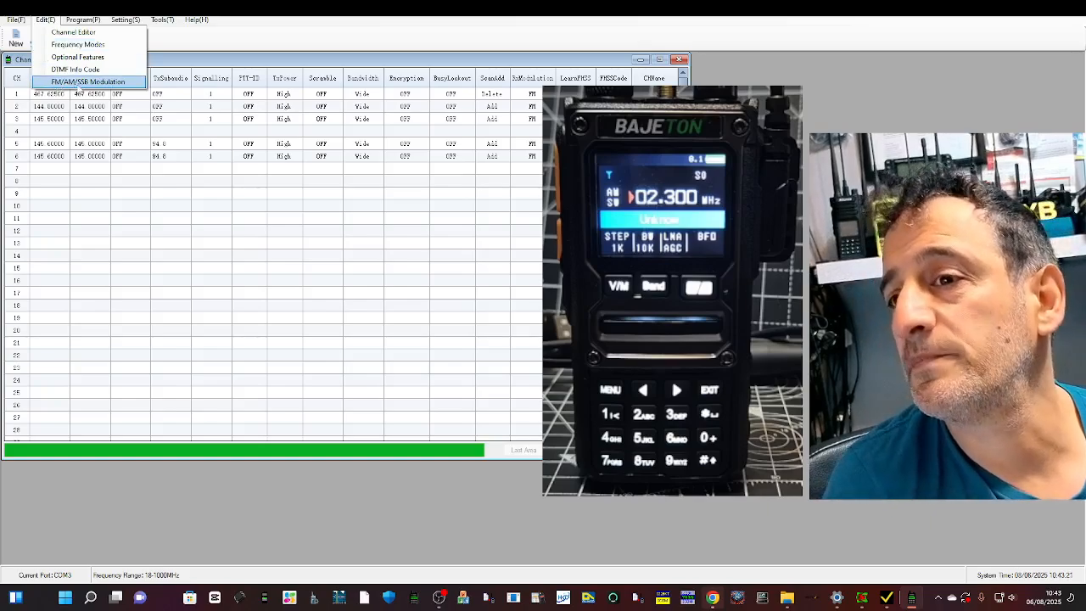
{"action": "left_click", "coordinate": [85, 81]}
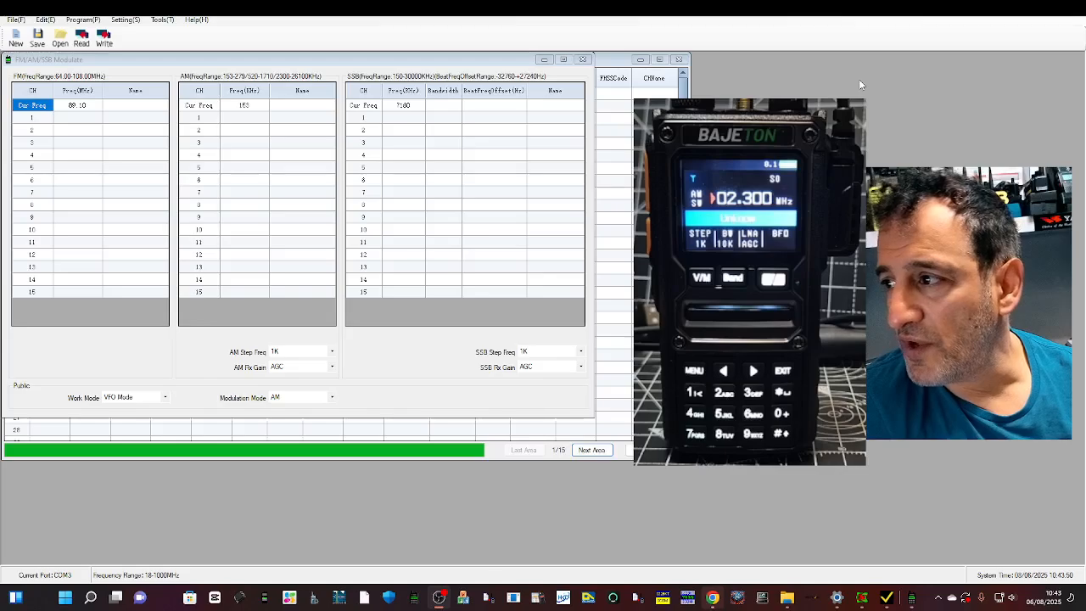
{"action": "left_click", "coordinate": [859, 79]}
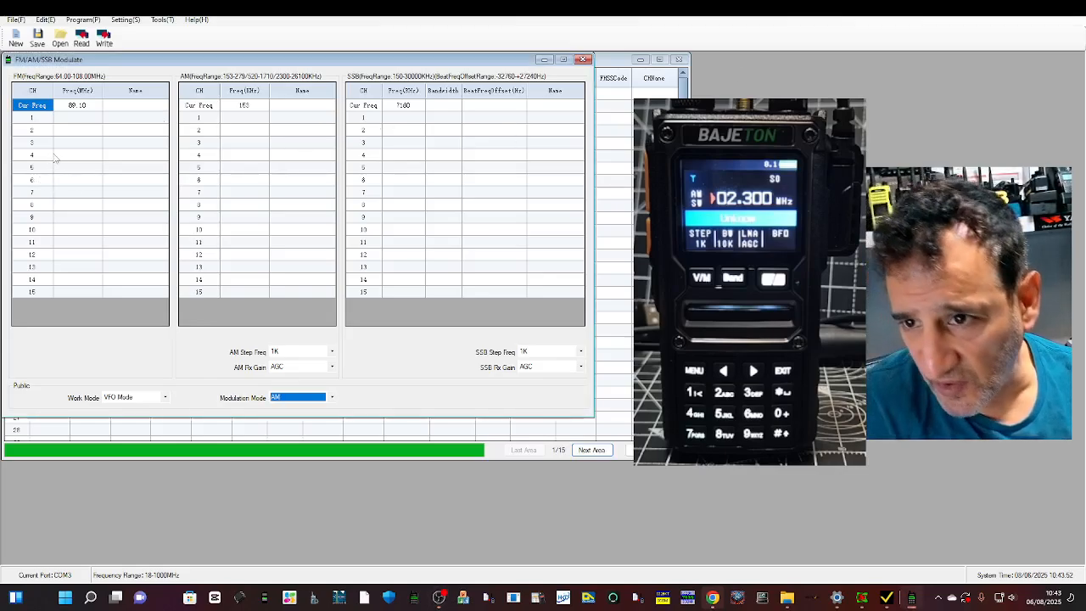
- Set the FM current frequency to 94.300 MHz
{"action": "double_click", "coordinate": [77, 105]}
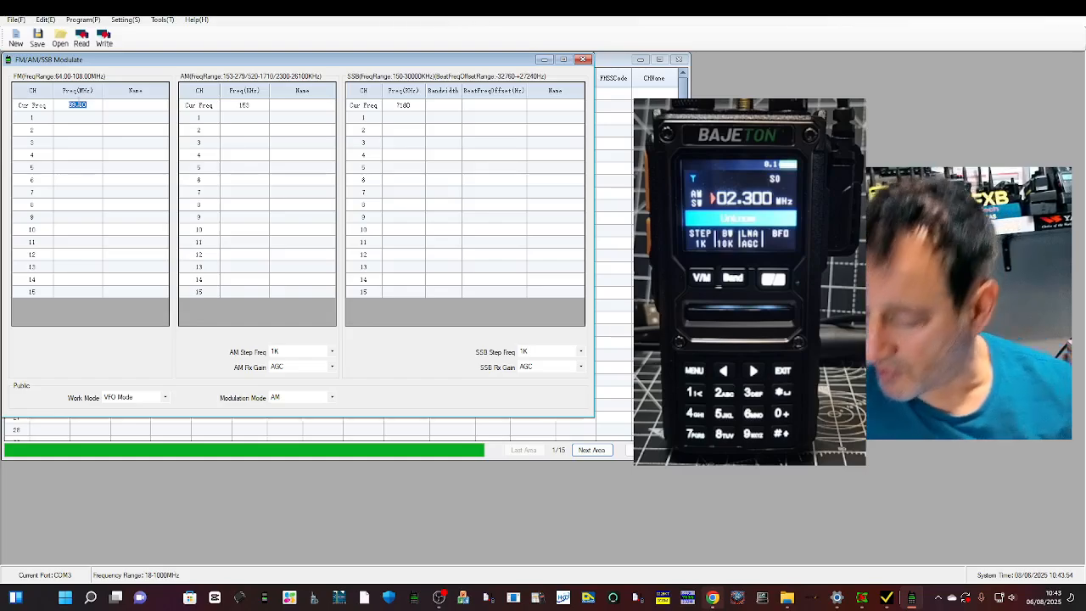
{"action": "type", "text": "94"}
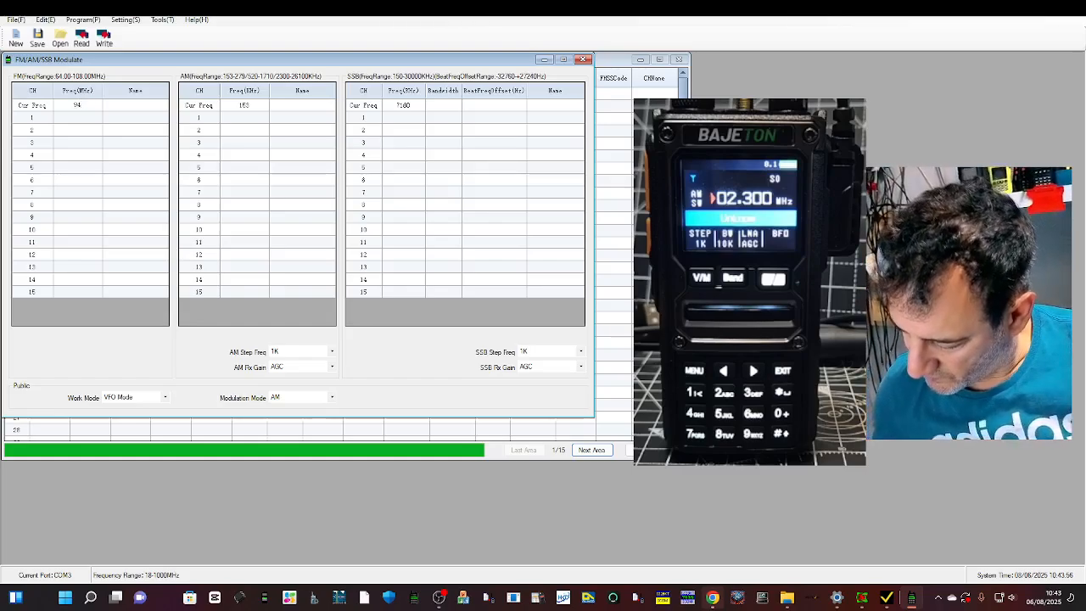
{"action": "type", "text": ".300"}
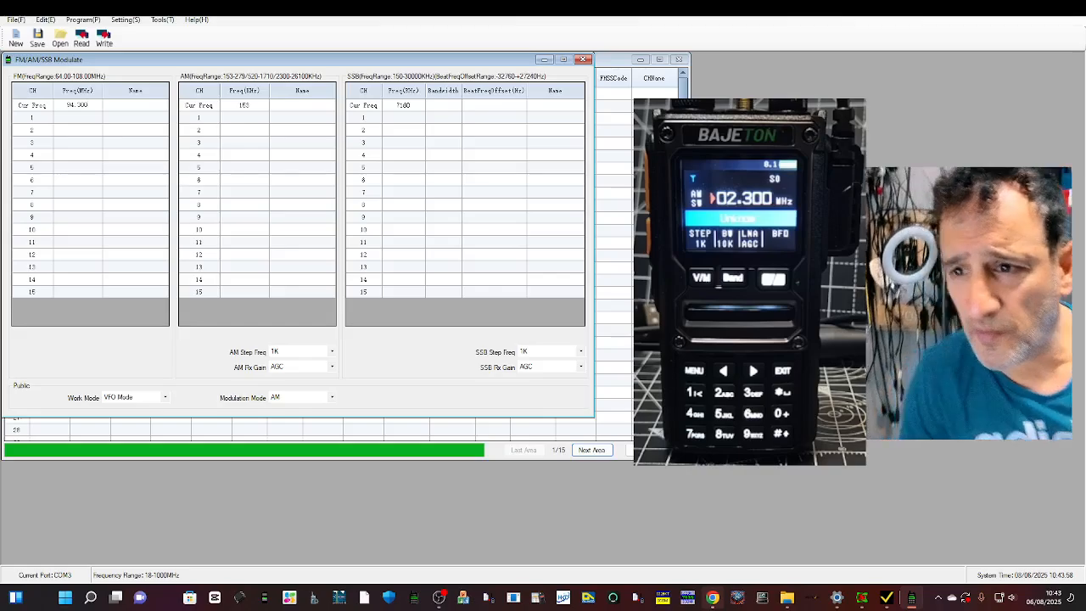
{"action": "left_click", "coordinate": [135, 105]}
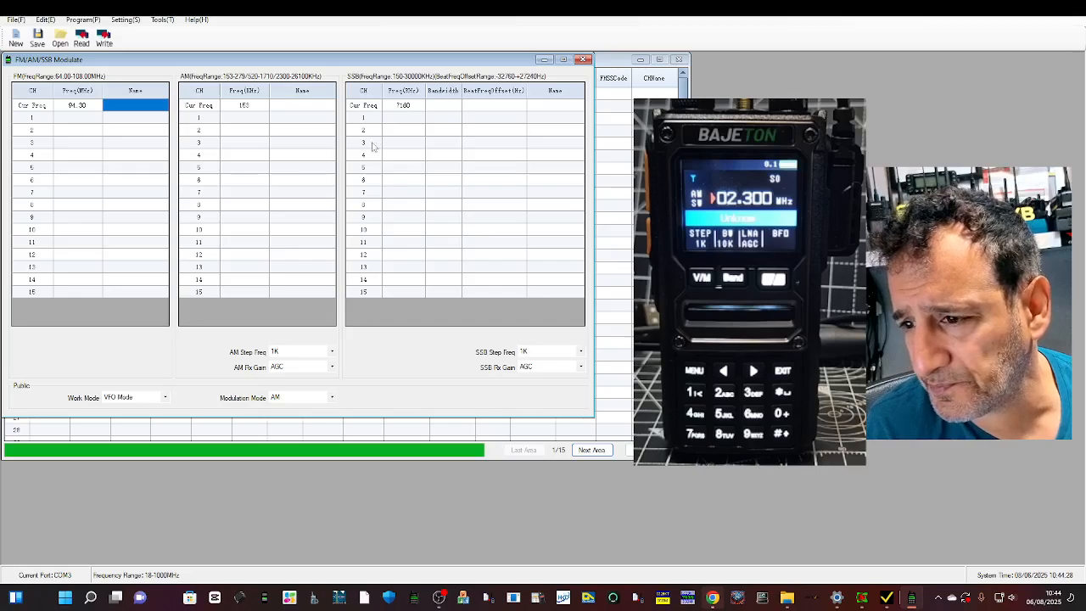
- Check which SSB current-frequency fields can be edited and which SSB step frequency and receive gain options are offered
{"action": "left_click", "coordinate": [447, 118]}
{"action": "left_click", "coordinate": [451, 109]}
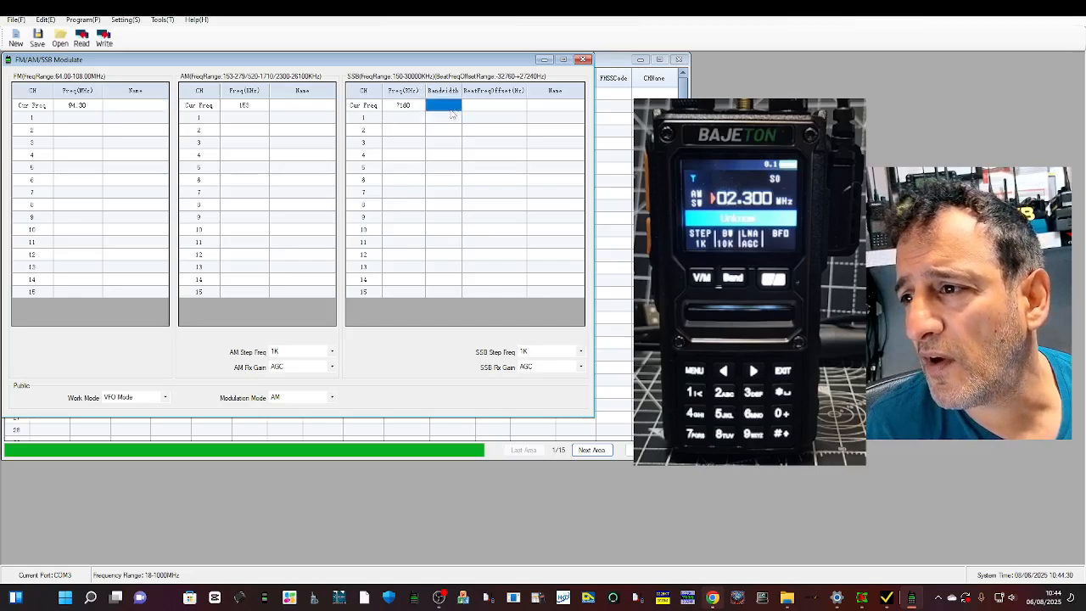
{"action": "left_click", "coordinate": [506, 106]}
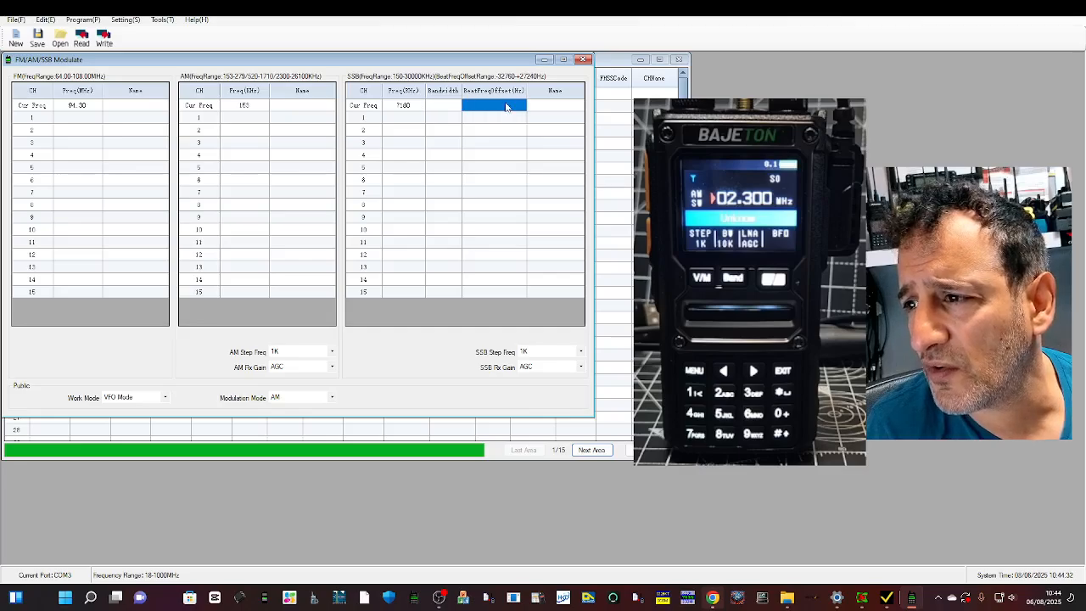
{"action": "left_click", "coordinate": [561, 103]}
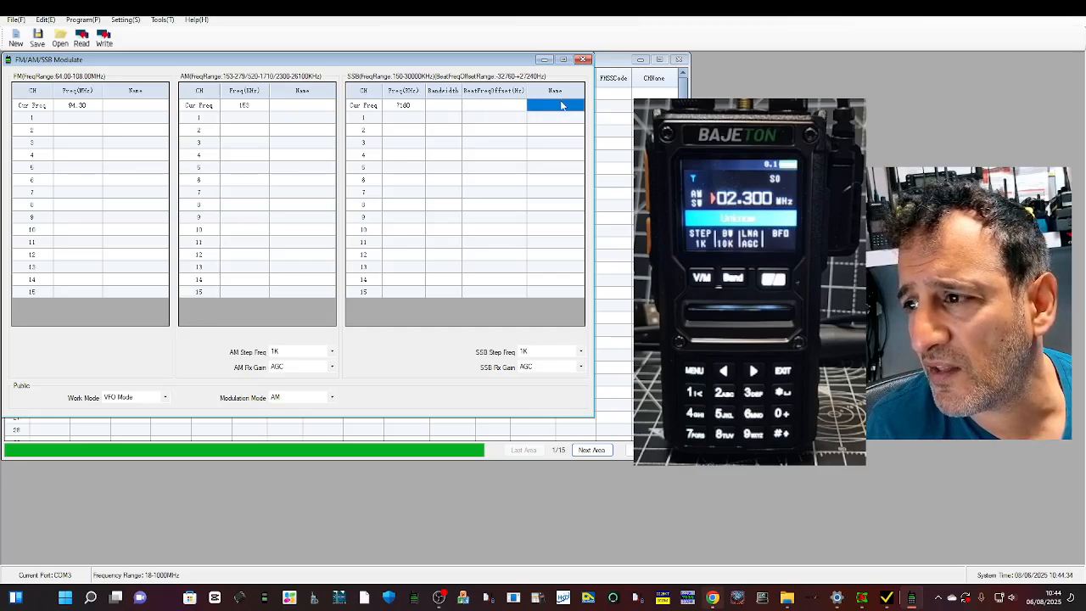
{"action": "left_click", "coordinate": [488, 108]}
{"action": "double_click", "coordinate": [389, 106]}
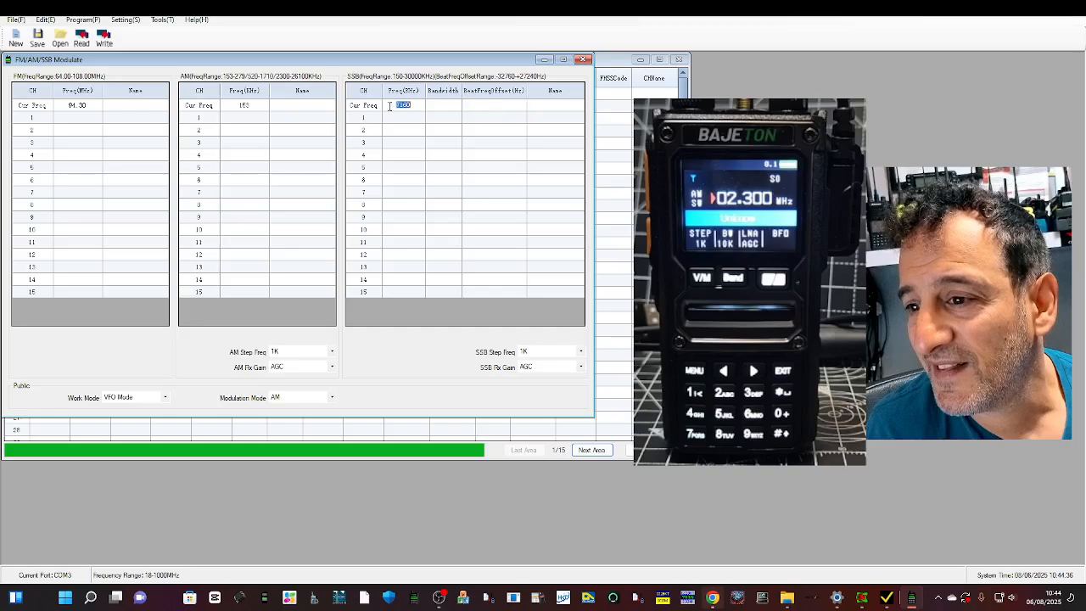
{"action": "left_click", "coordinate": [448, 105]}
{"action": "left_click", "coordinate": [497, 107]}
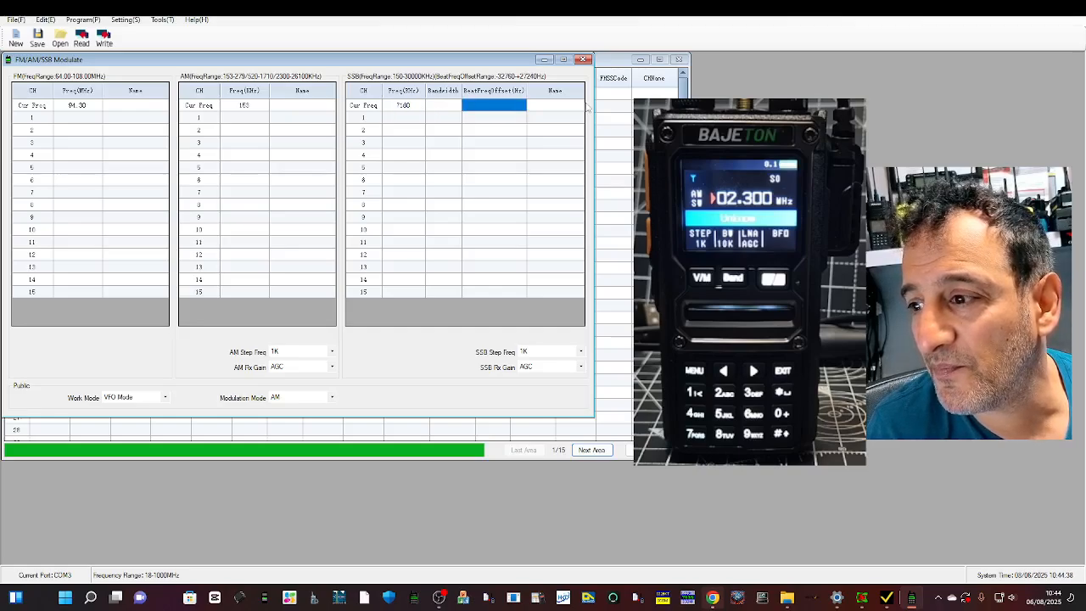
{"action": "left_click", "coordinate": [580, 353]}
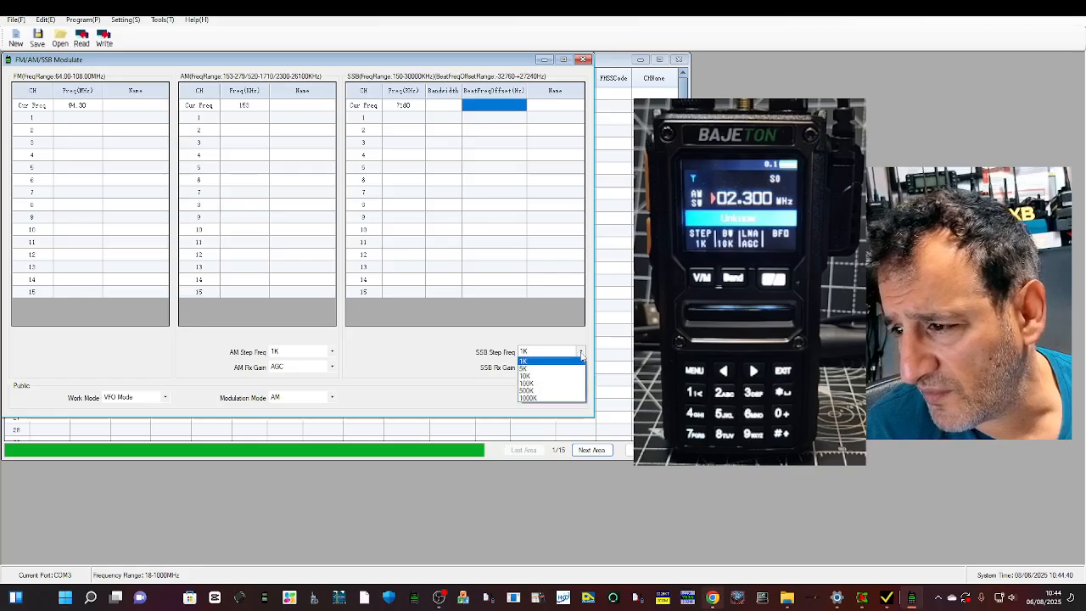
{"action": "left_click", "coordinate": [582, 354]}
{"action": "left_click", "coordinate": [580, 368]}
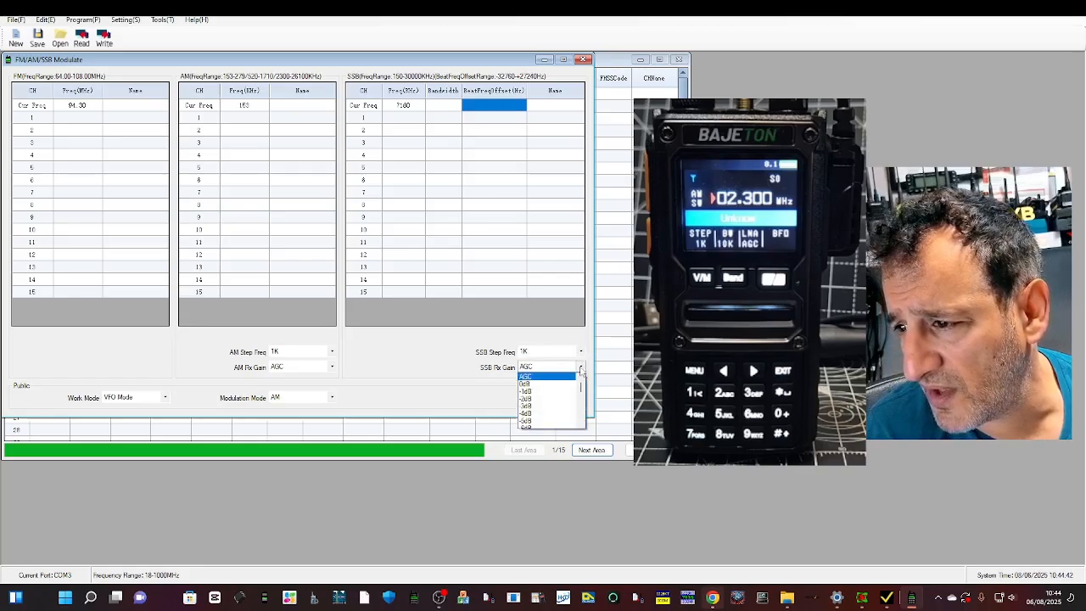
{"action": "left_click", "coordinate": [580, 367]}
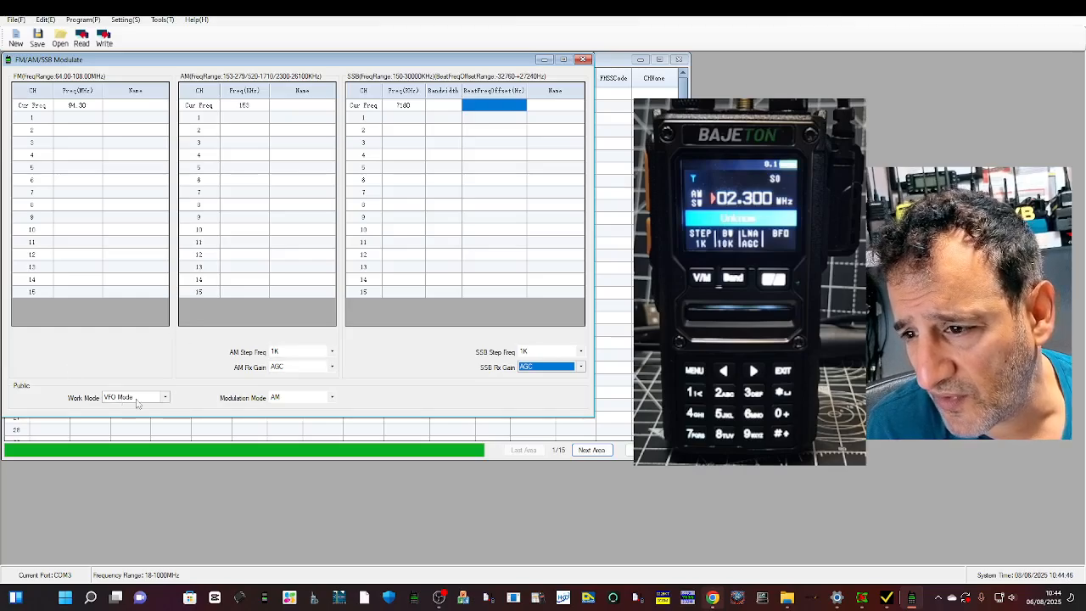
- Set the modulation mode to LSB
{"action": "left_click", "coordinate": [333, 400]}
{"action": "left_click", "coordinate": [299, 422]}
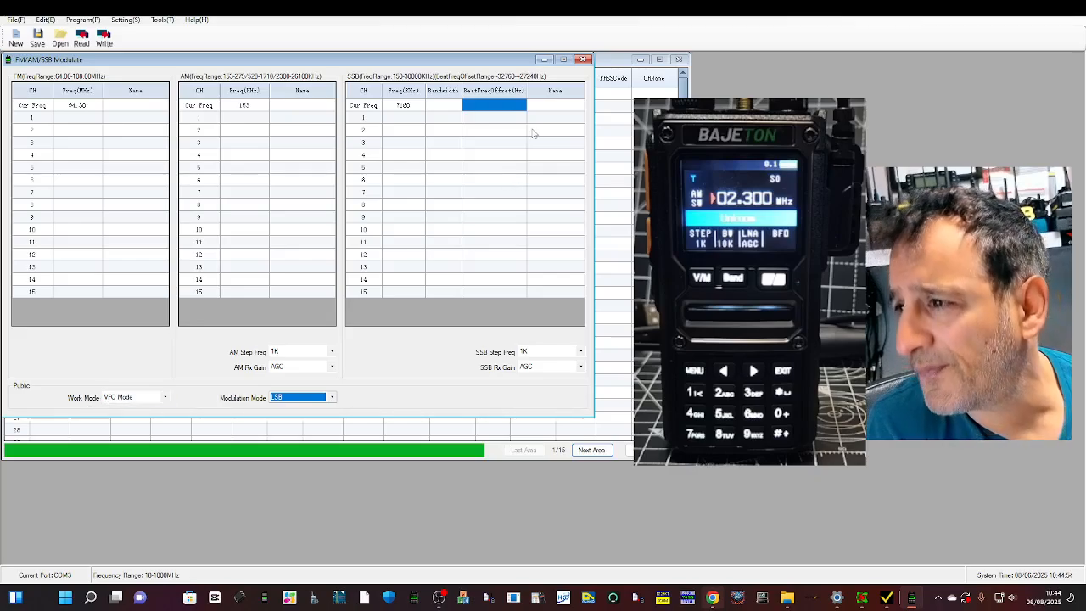
{"action": "left_click", "coordinate": [549, 107]}
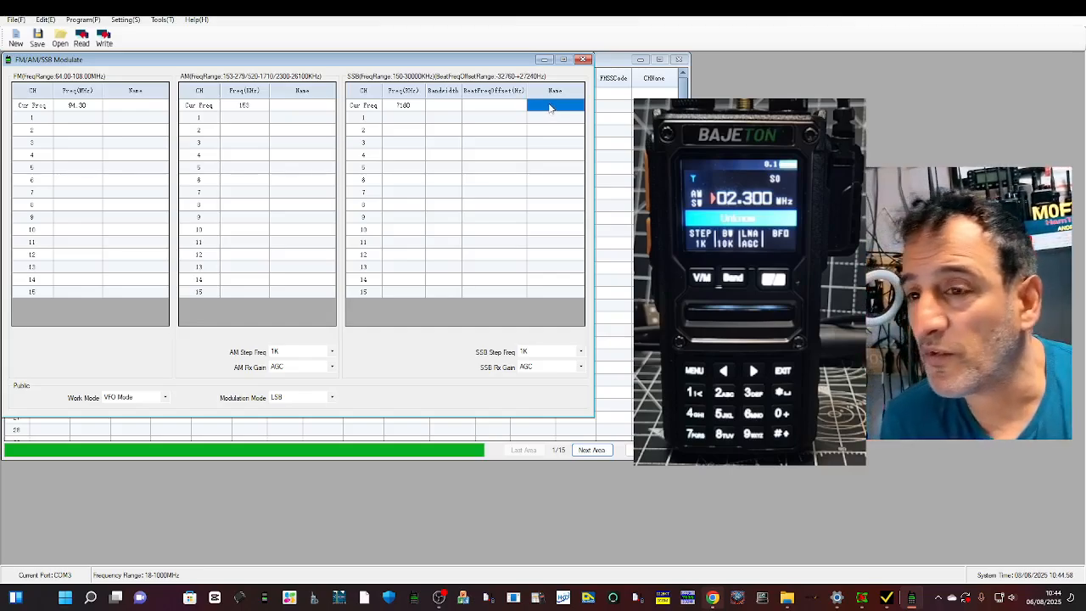
{"action": "left_click", "coordinate": [489, 107]}
{"action": "left_click", "coordinate": [435, 114]}
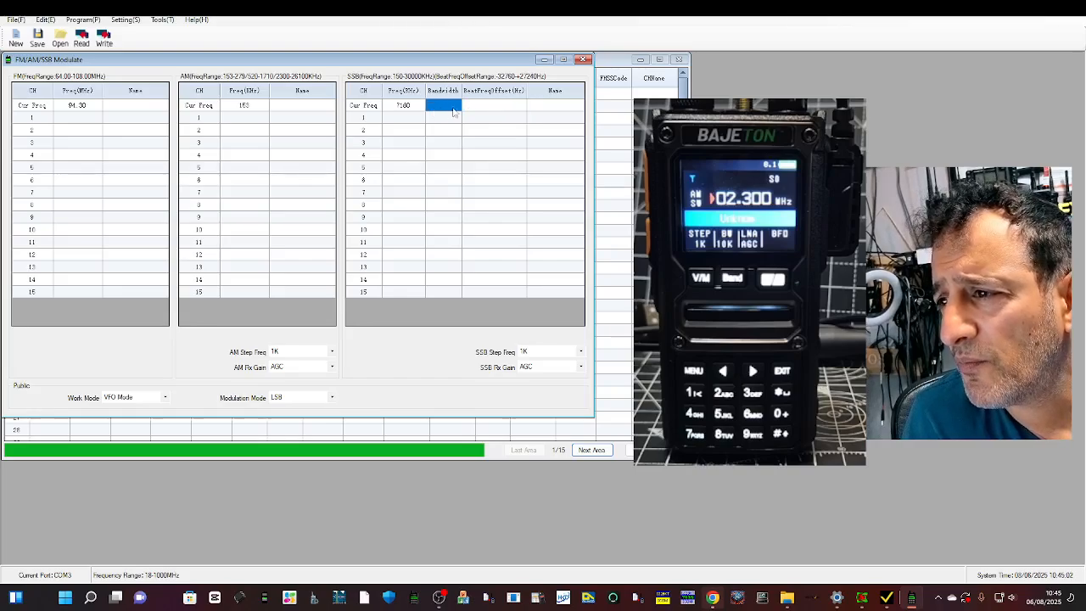
{"action": "left_click", "coordinate": [538, 109]}
- Add SSB channel 1 at 7155 kHz, keeping the 3.0K bandwidth and zero beat frequency offset, and name it "40 METERS"
{"action": "left_click", "coordinate": [400, 118]}
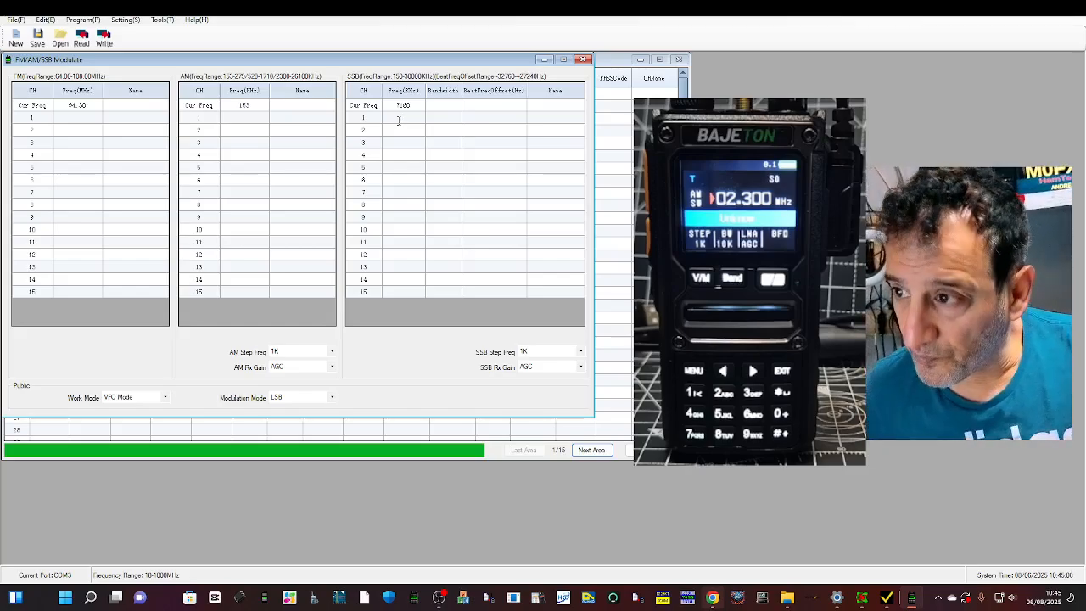
{"action": "type", "text": "7."}
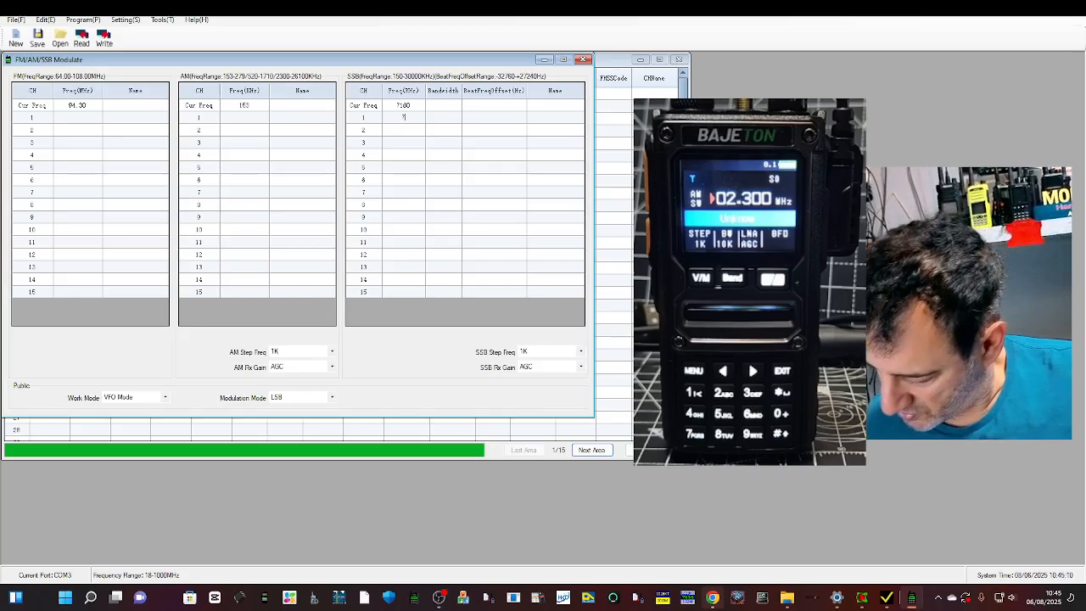
{"action": "type", "text": "155"}
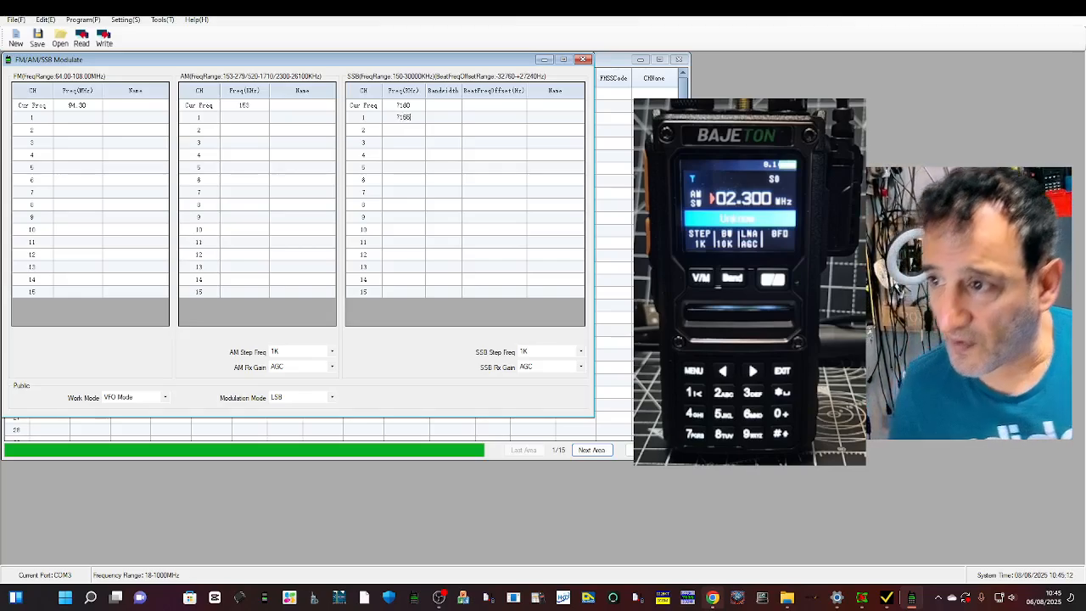
{"action": "left_click", "coordinate": [447, 117]}
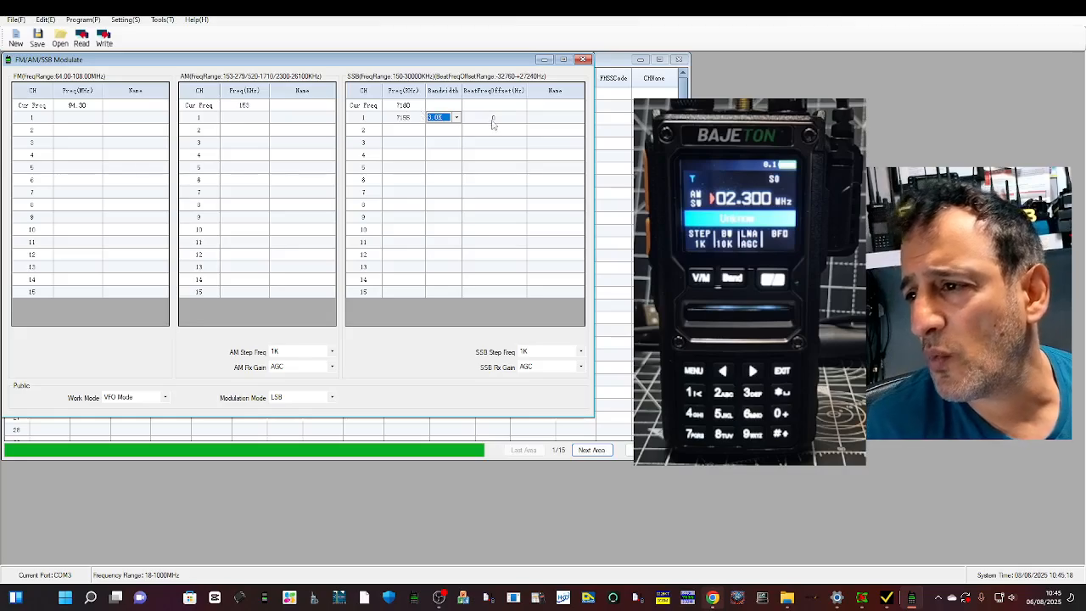
{"action": "left_click", "coordinate": [456, 119]}
{"action": "left_click", "coordinate": [457, 120]}
{"action": "left_click", "coordinate": [493, 117]}
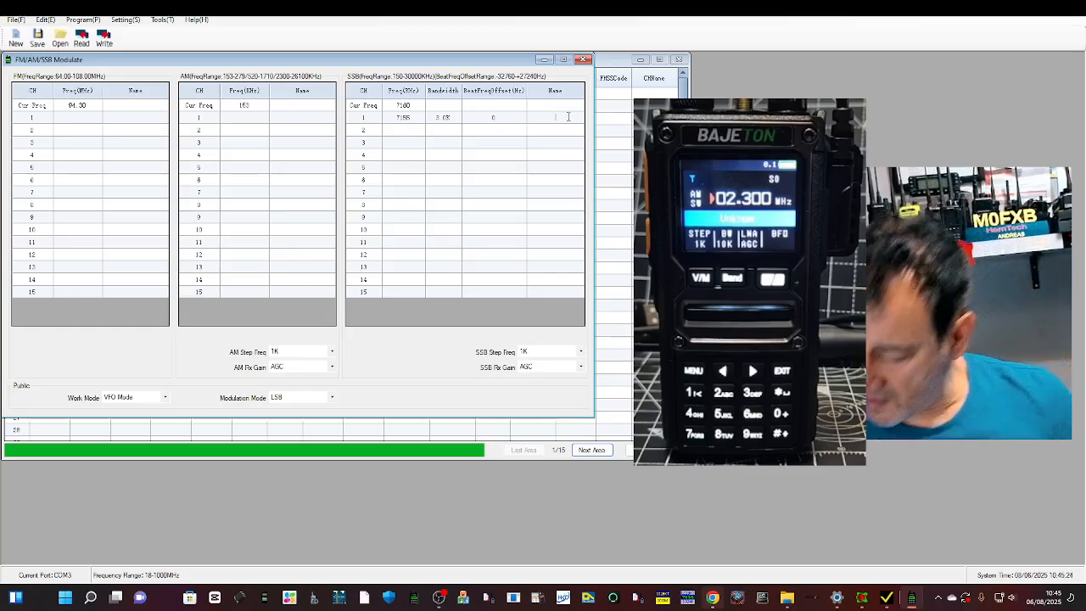
{"action": "type", "text": "0"}
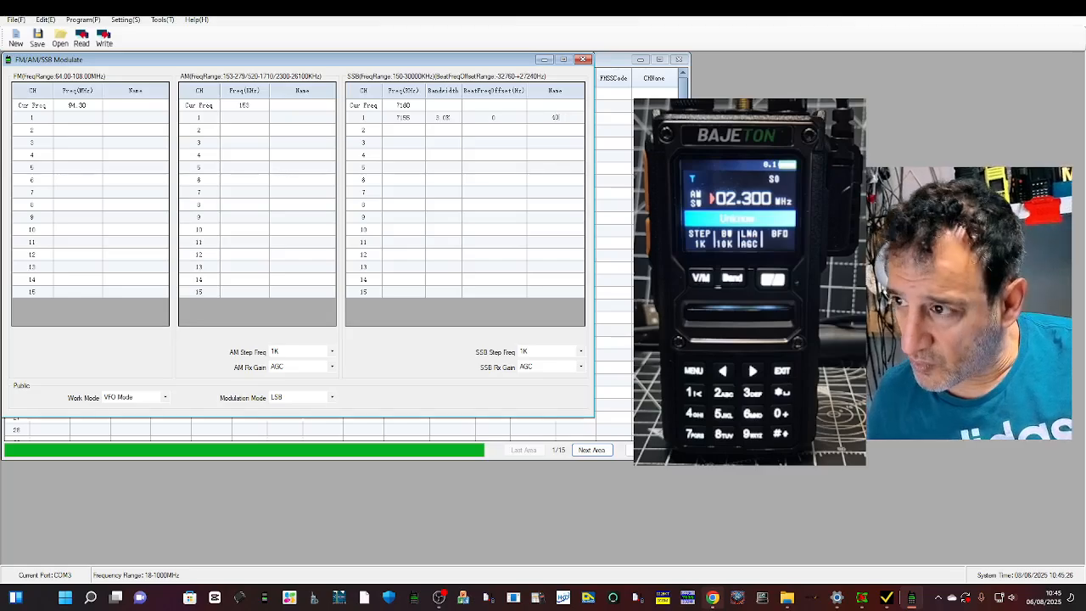
{"action": "type", "text": " METERS"}
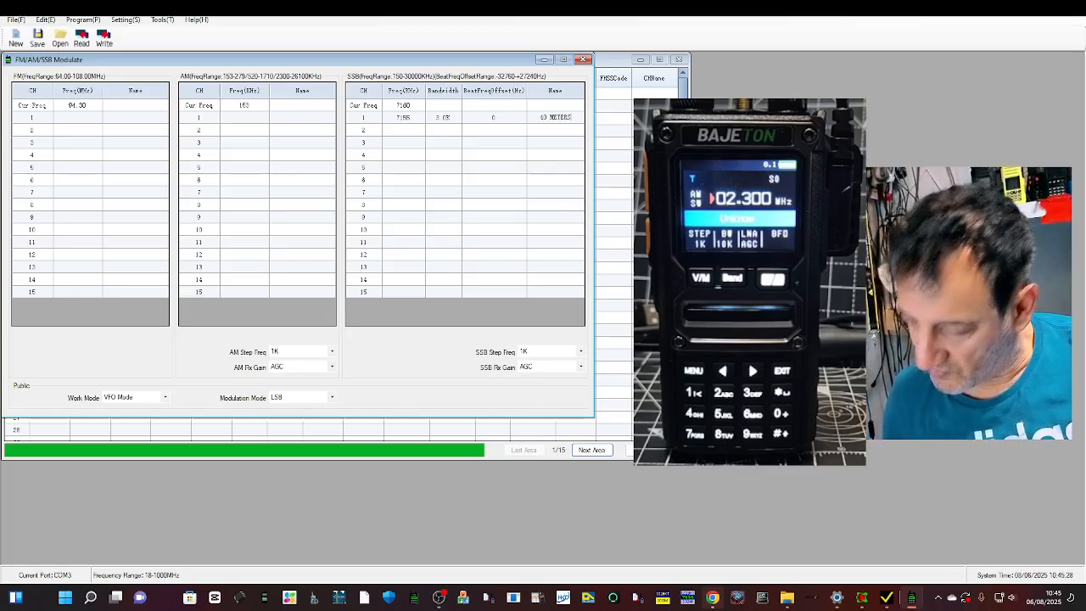
- Add SSB channel 2 at 14200 kHz and name it "20 METERS"
{"action": "left_click", "coordinate": [403, 131]}
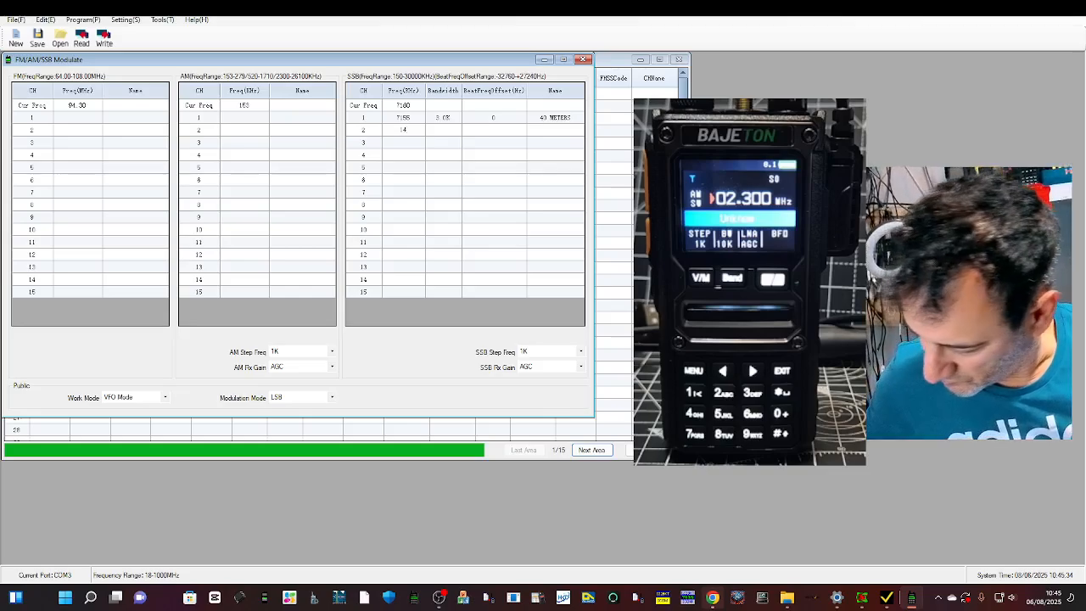
{"action": "type", "text": "14200"}
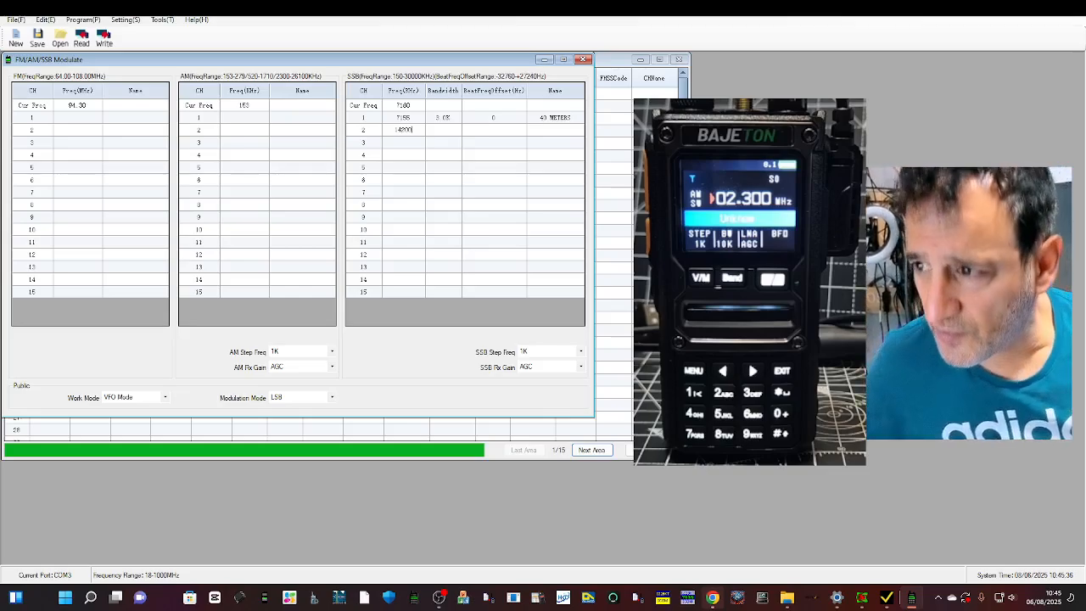
{"action": "left_click", "coordinate": [548, 129]}
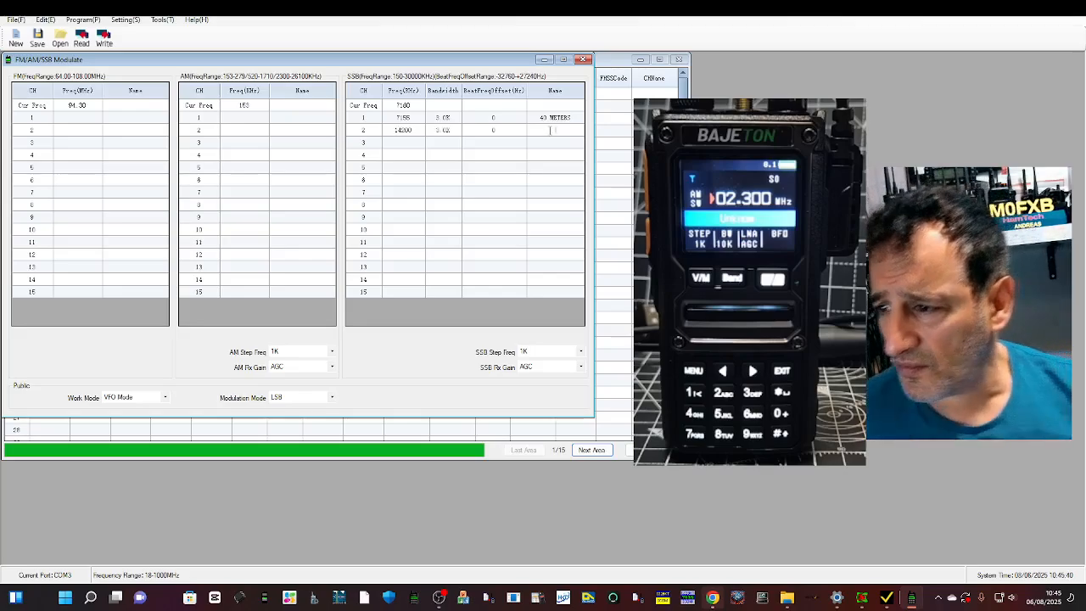
{"action": "type", "text": "20"}
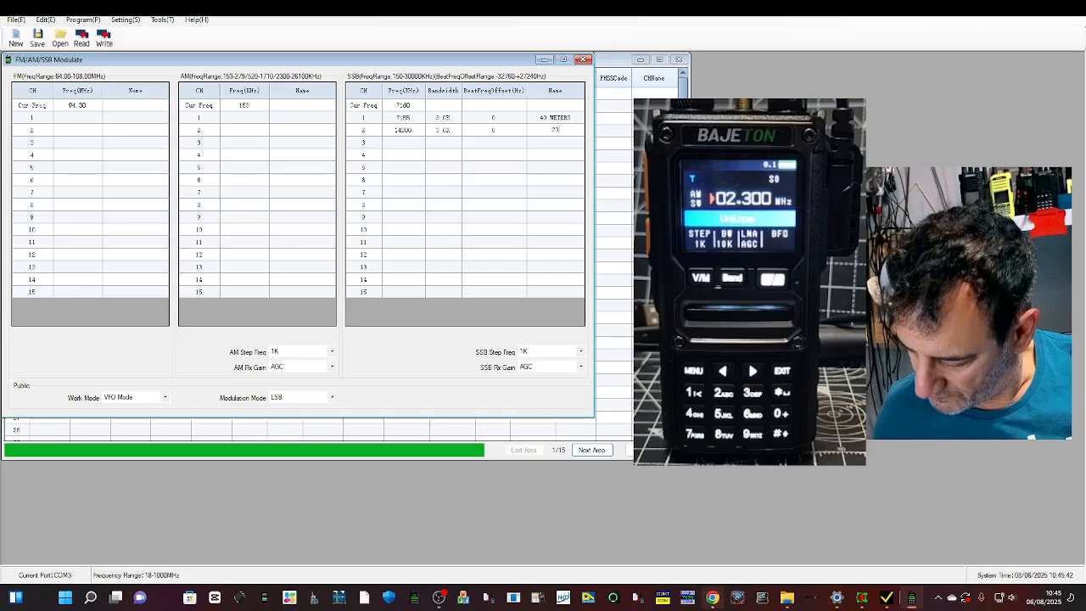
{"action": "type", "text": " METERS"}
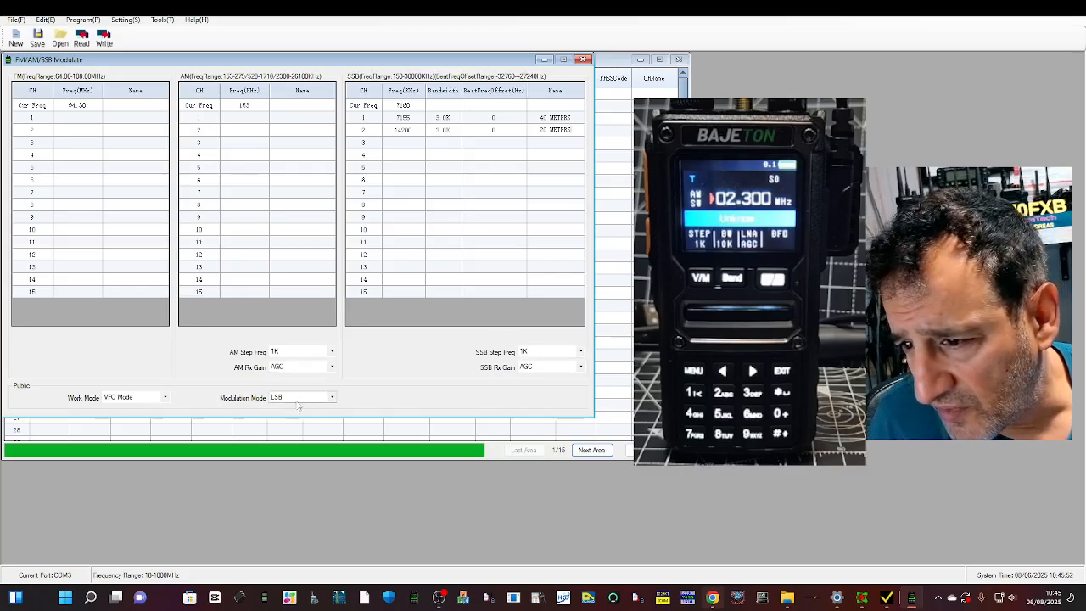
- Check the available work mode options
{"action": "left_click", "coordinate": [165, 399]}
{"action": "left_click", "coordinate": [165, 399]}
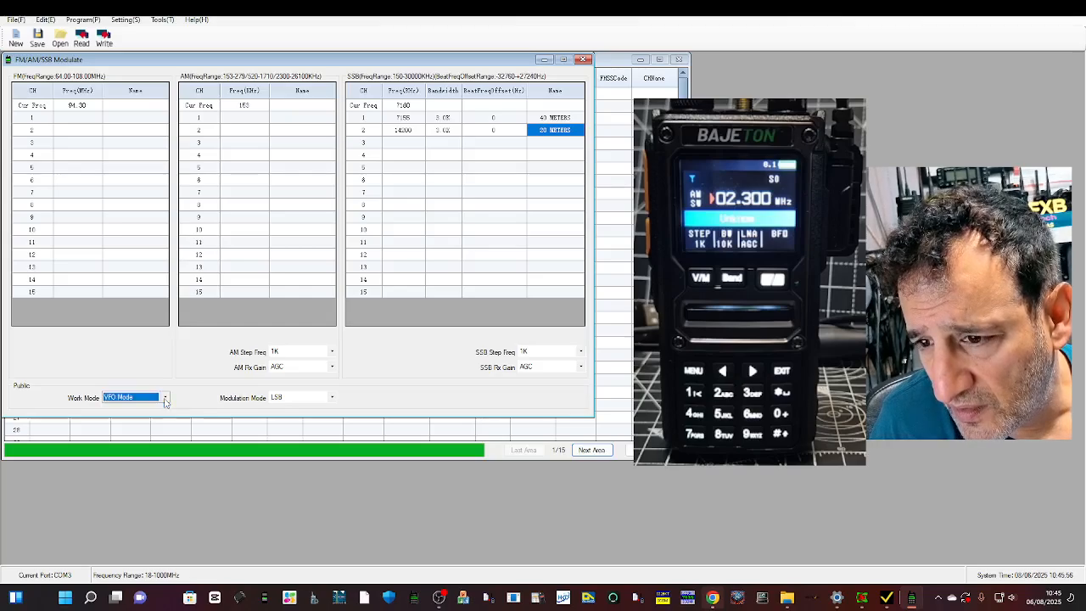
- Set the work mode to CH Mode
{"action": "left_click", "coordinate": [166, 399]}
{"action": "left_click", "coordinate": [165, 399]}
{"action": "left_click", "coordinate": [166, 399]}
{"action": "left_click", "coordinate": [165, 398]}
{"action": "left_click", "coordinate": [165, 399]}
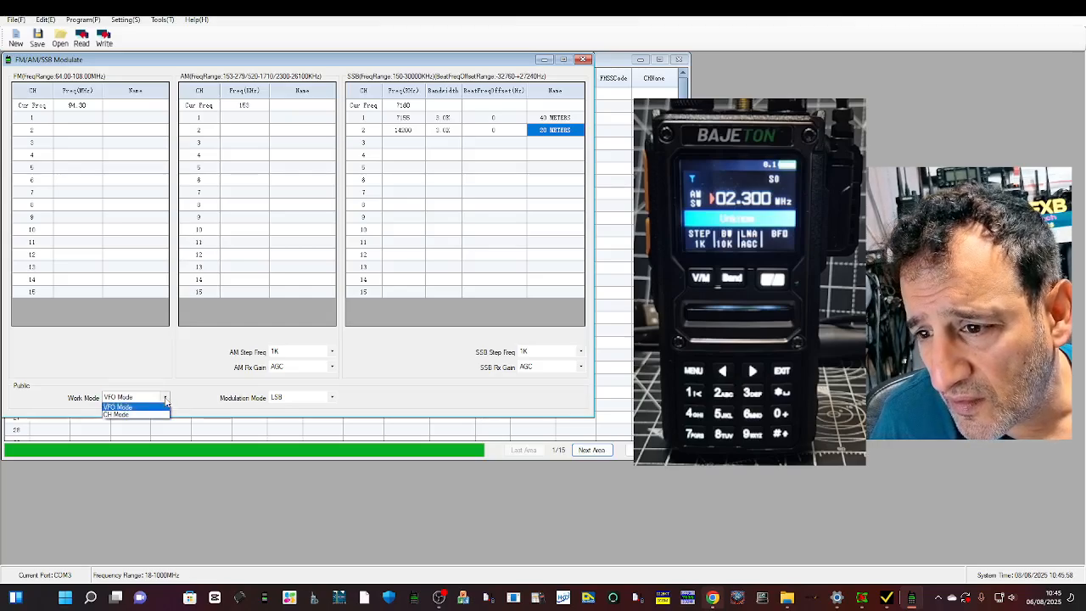
{"action": "left_click", "coordinate": [163, 417]}
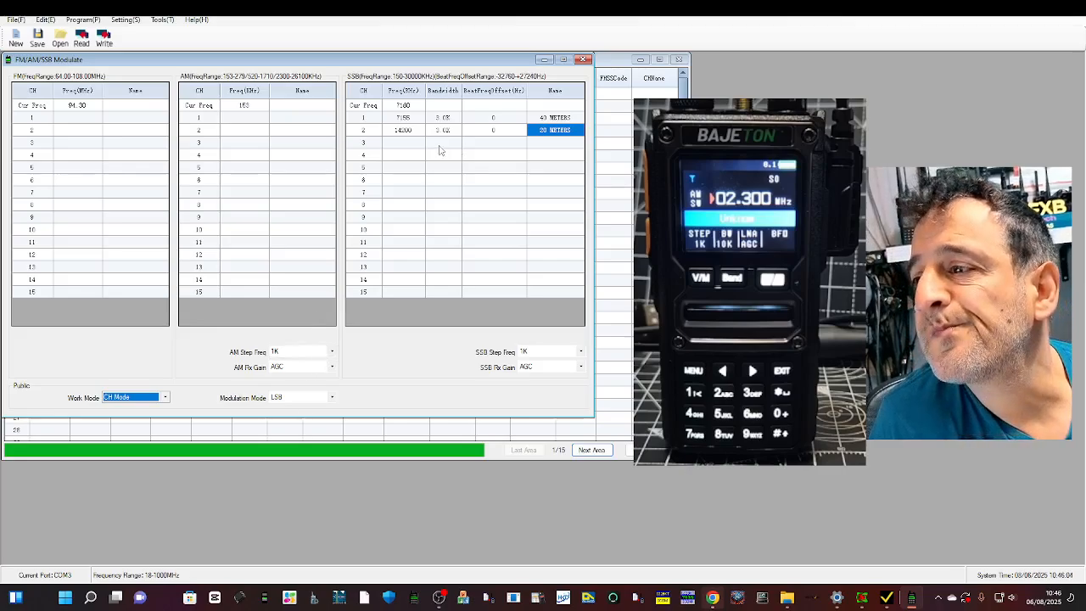
- Add FM channel 1 at 94.30 MHz and name it "BBC"
{"action": "left_click", "coordinate": [73, 117]}
{"action": "type", "text": "9"}
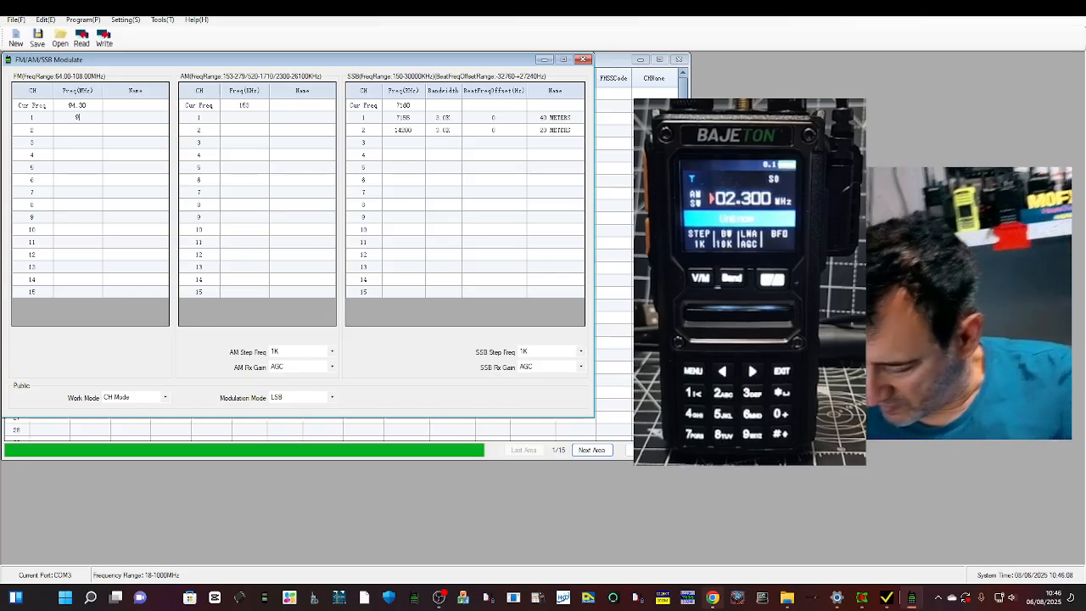
{"action": "type", "text": "4"}
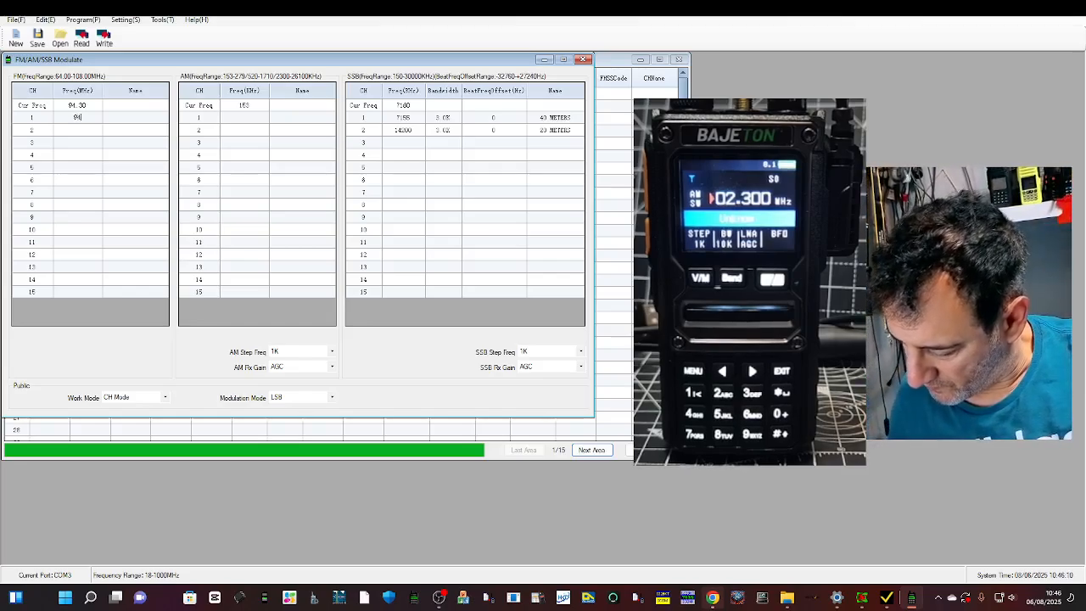
{"action": "type", "text": ".30"}
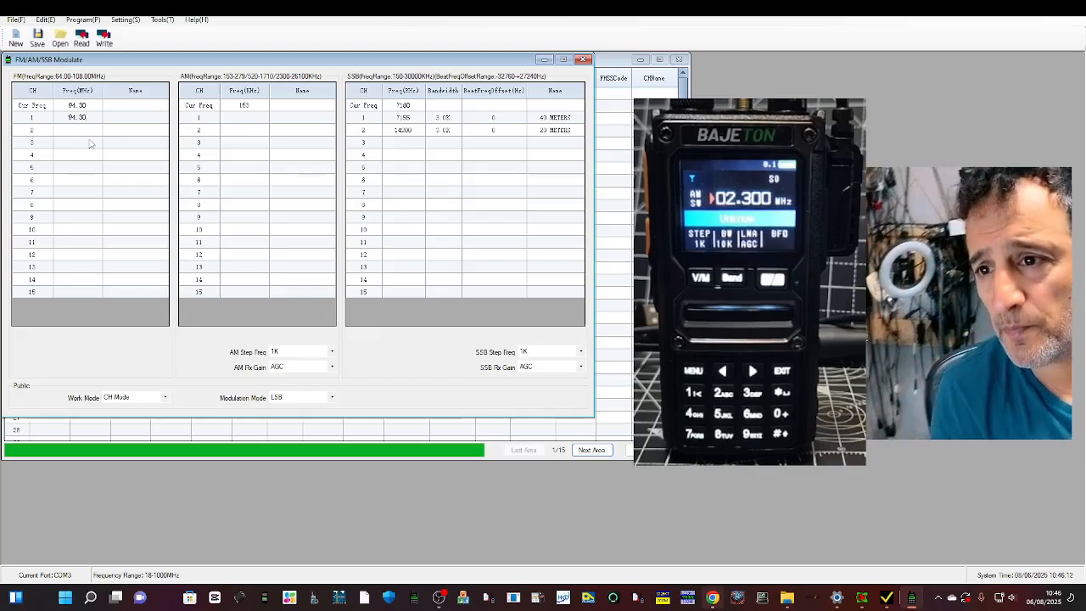
{"action": "left_click", "coordinate": [127, 117]}
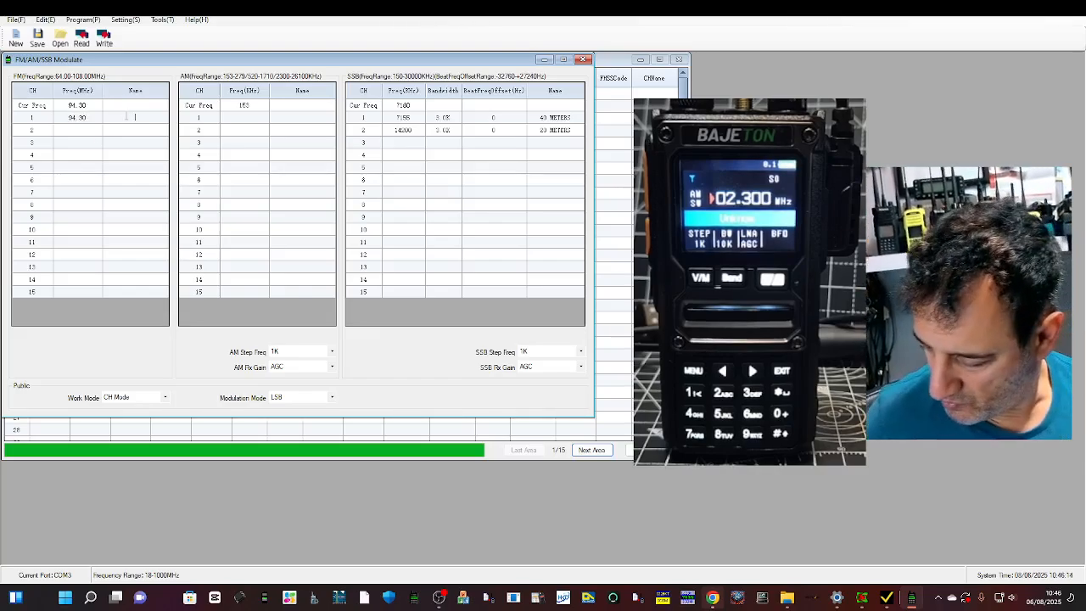
{"action": "type", "text": "BBC"}
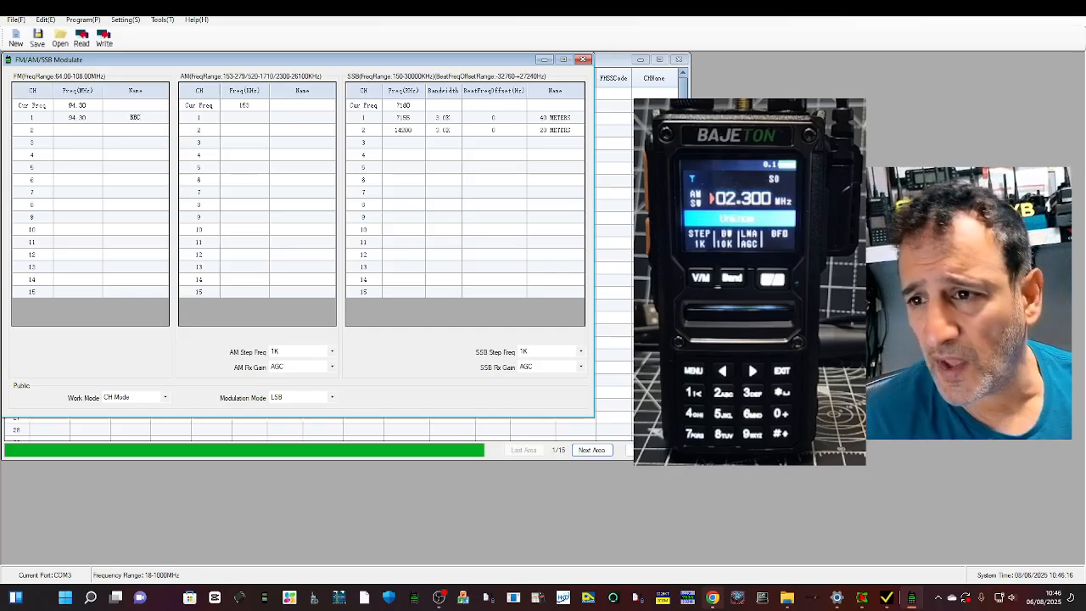
- Add AM channel 1 at 153 kHz and name it "MN"
{"action": "left_click", "coordinate": [255, 118]}
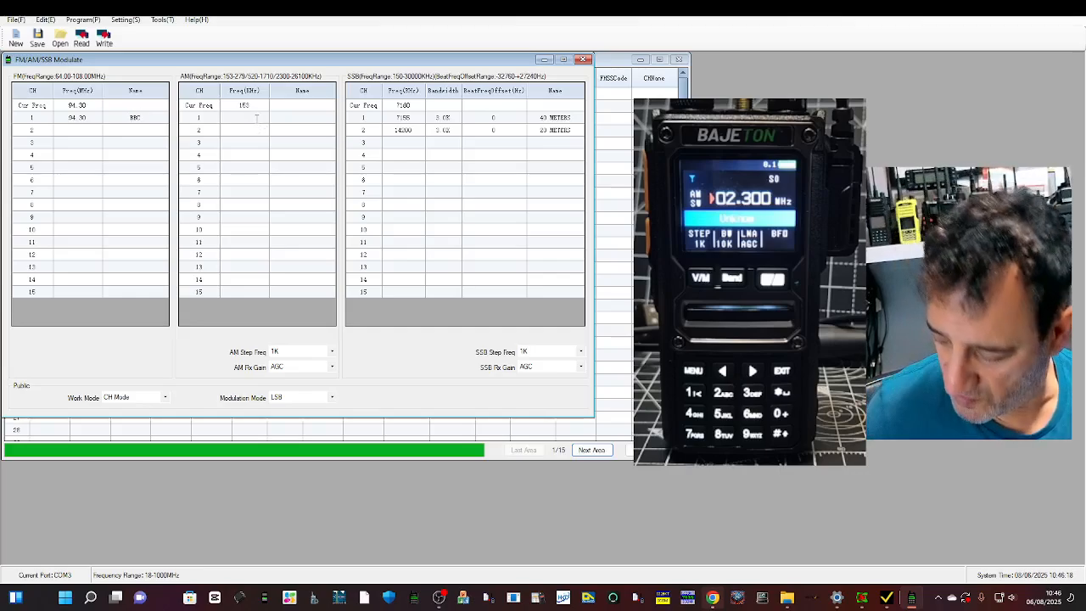
{"action": "type", "text": "153"}
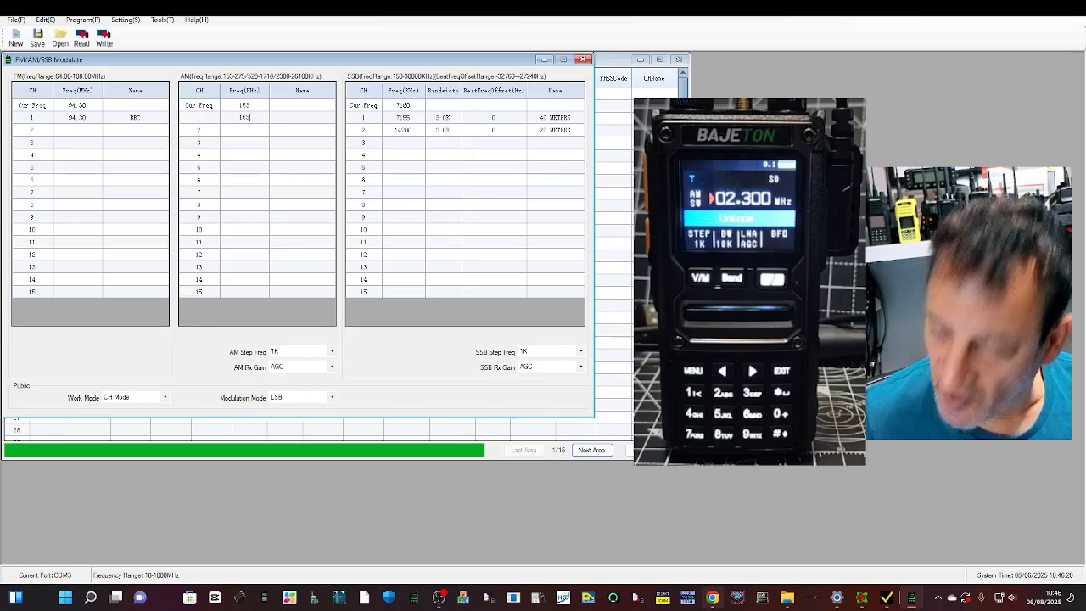
{"action": "left_click", "coordinate": [302, 118]}
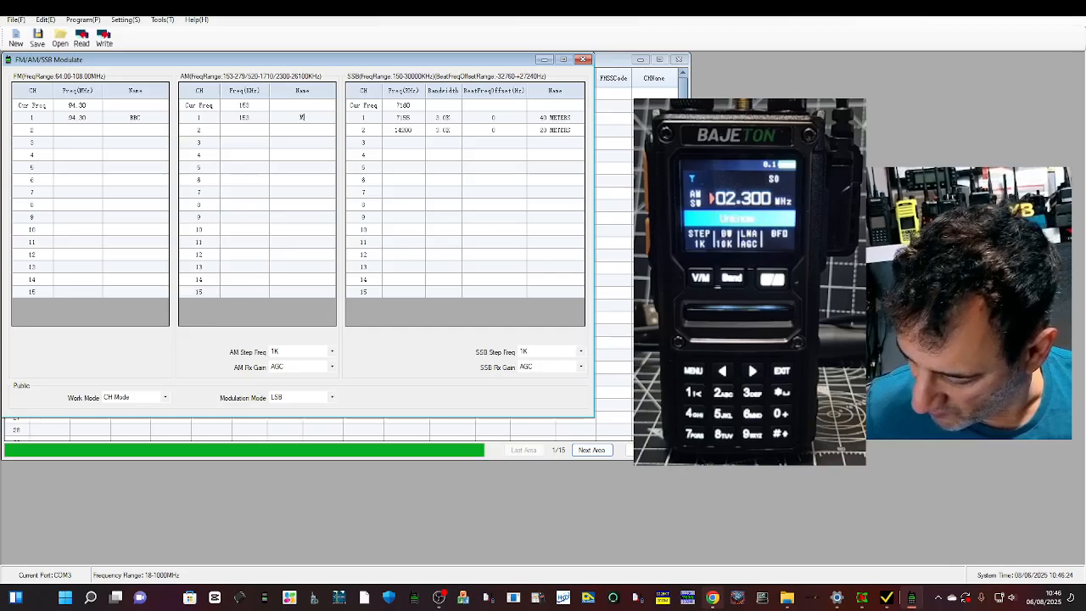
{"action": "type", "text": "MN"}
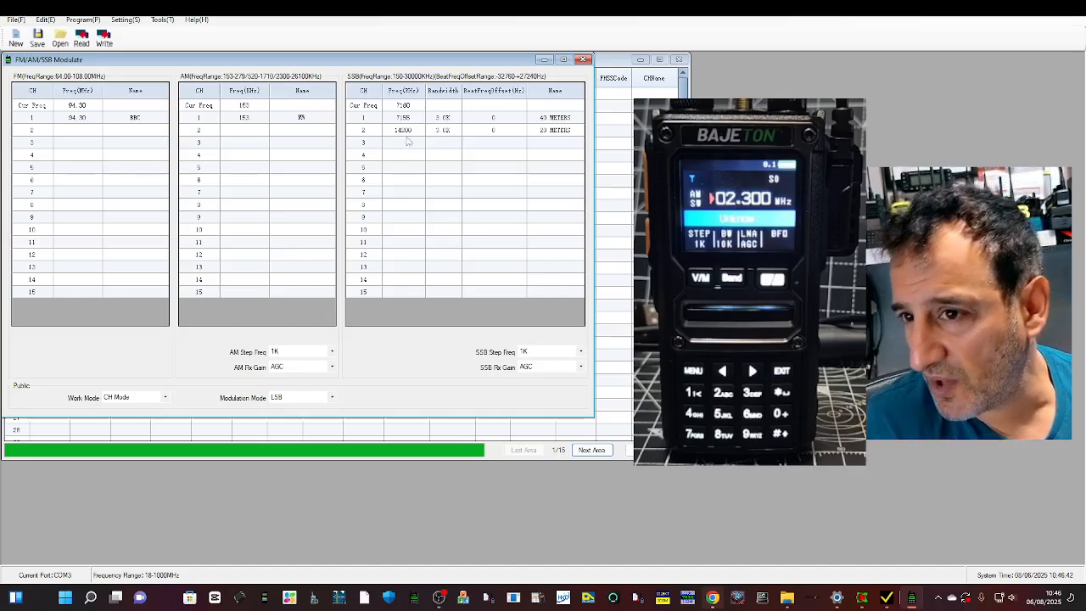
- Minimize the FM/AM/SSB settings and set channel 1's receive and transmit frequencies to 434.550 MHz in Area One
{"action": "left_click", "coordinate": [544, 60]}
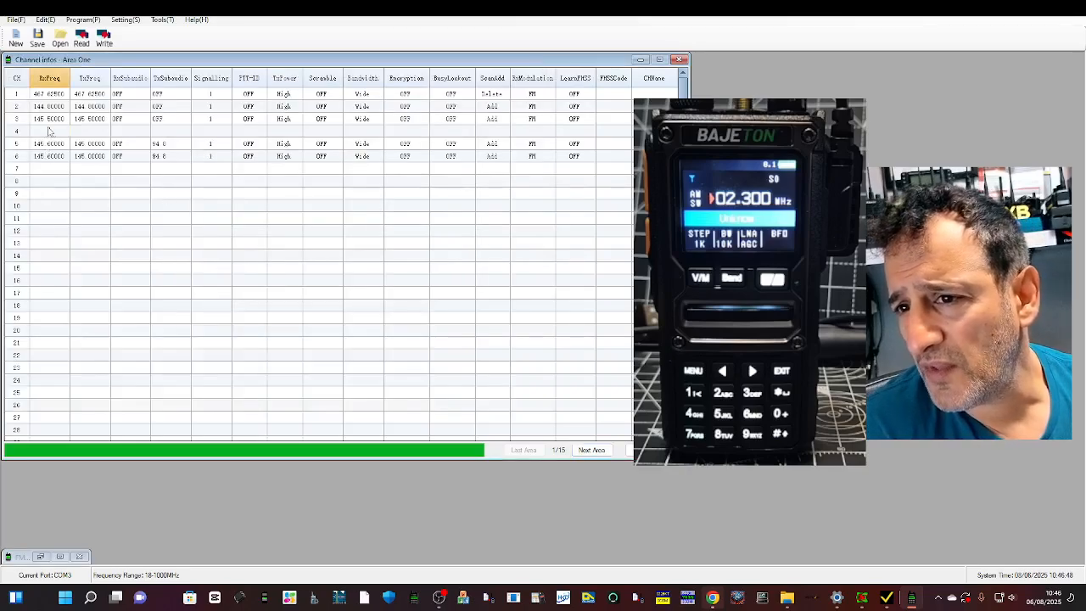
{"action": "left_click", "coordinate": [654, 94]}
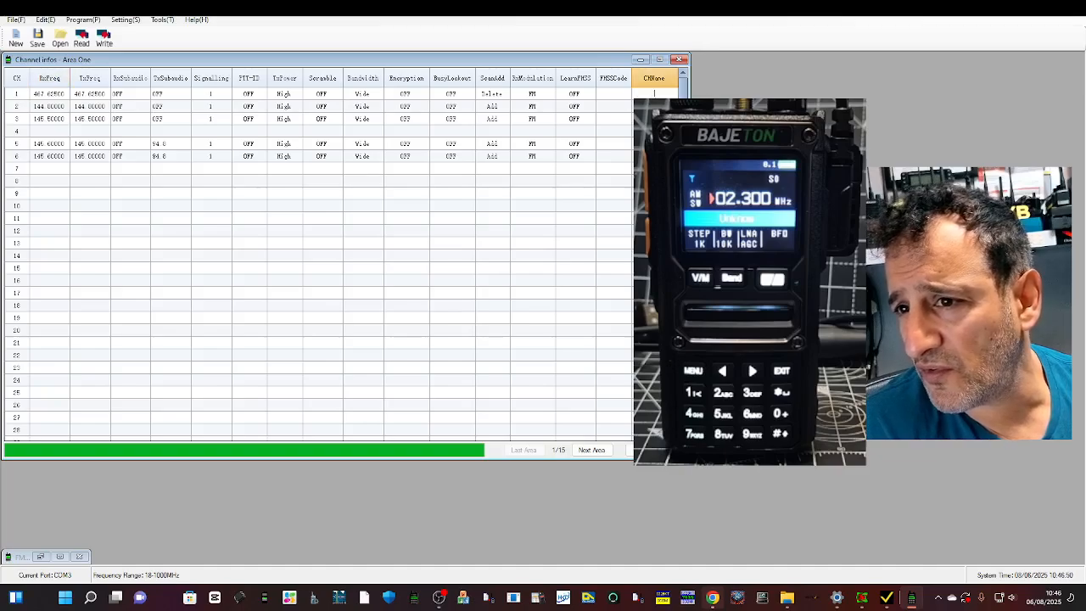
{"action": "left_click", "coordinate": [48, 95]}
{"action": "double_click", "coordinate": [49, 95]}
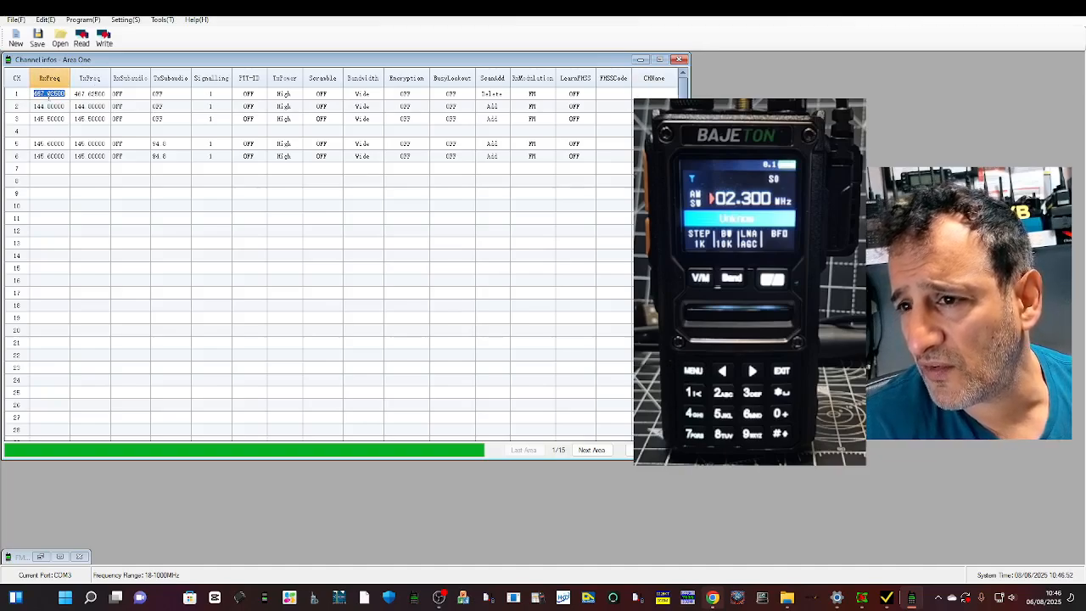
{"action": "type", "text": "434"}
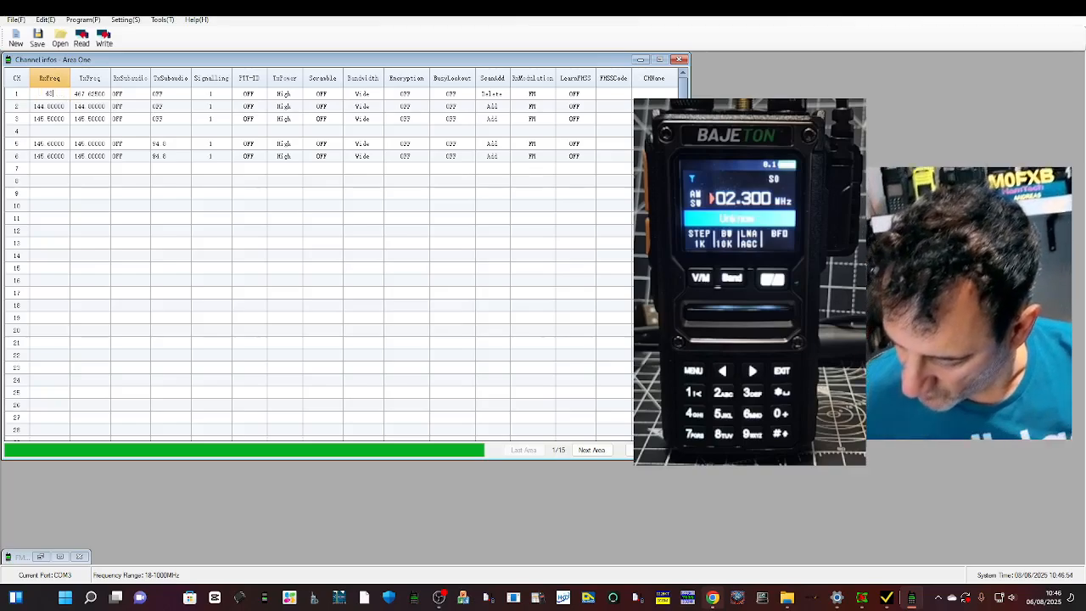
{"action": "type", "text": ".550"}
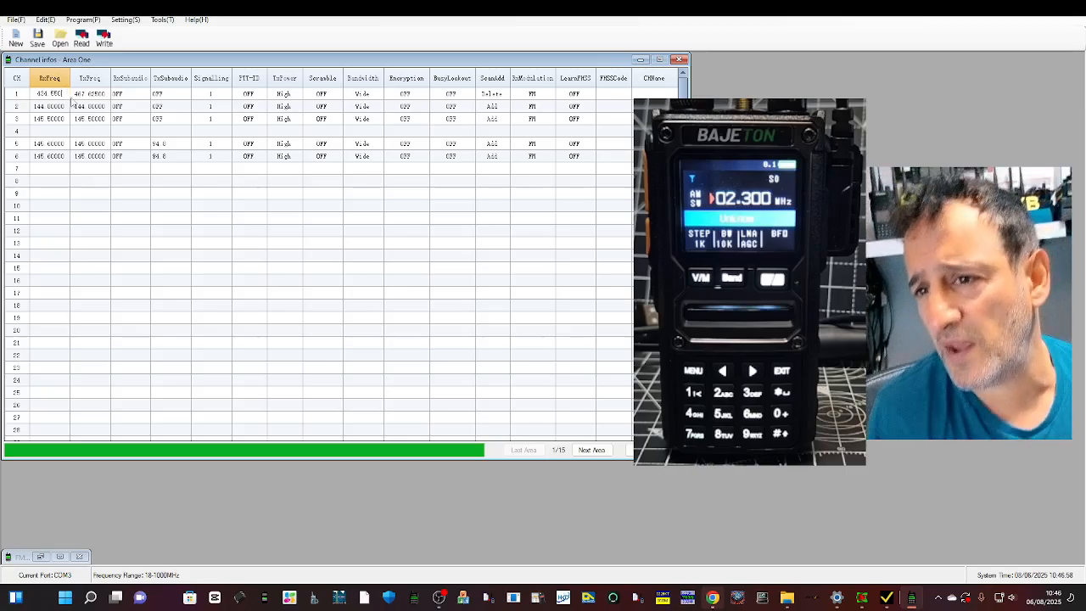
{"action": "key", "text": "Tab"}
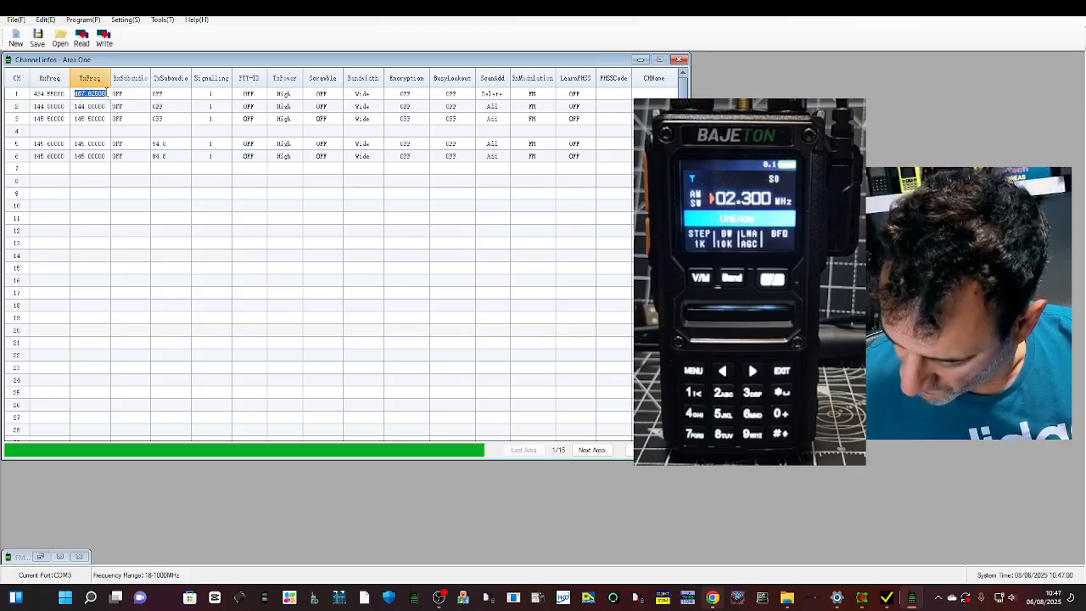
{"action": "type", "text": "434."}
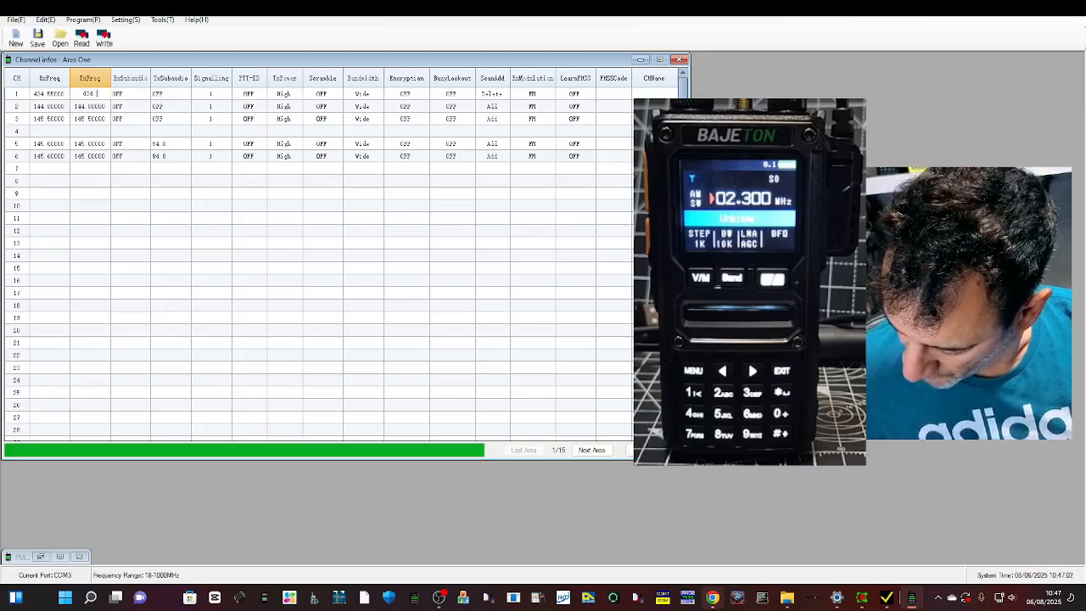
{"action": "type", "text": "550"}
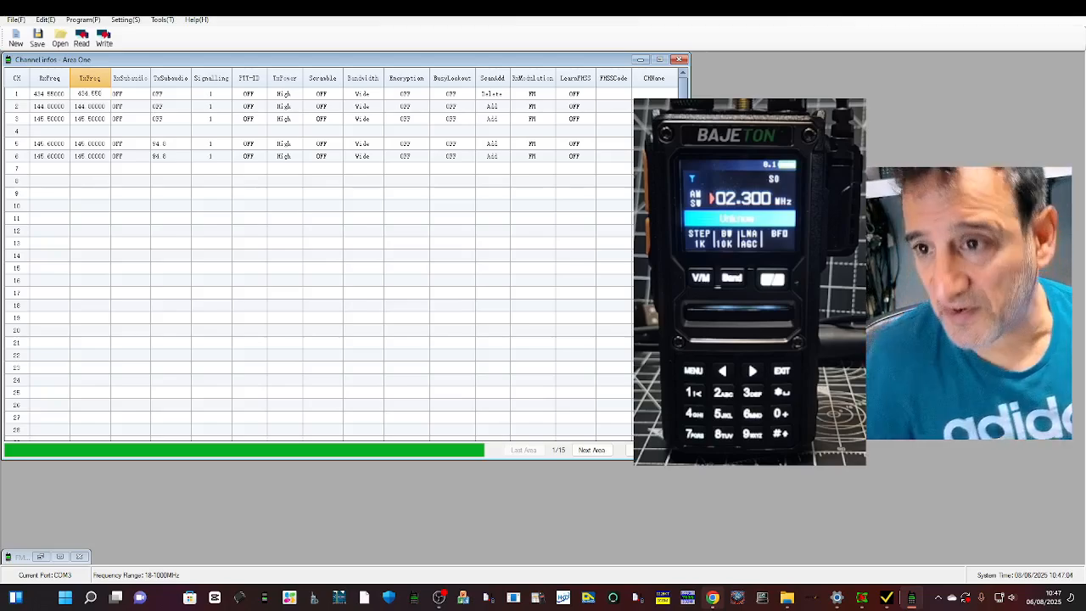
{"action": "key", "text": "Tab"}
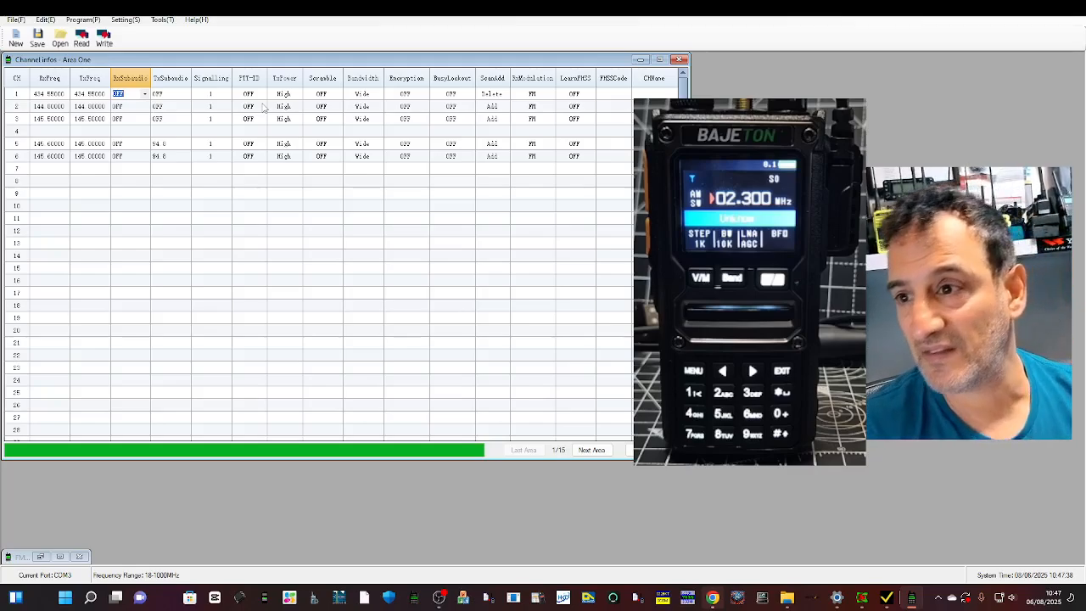
- Set channel 1's transmit sub-audio tone to 77.0 and name the channel "HUBNET"
{"action": "left_click", "coordinate": [185, 96]}
{"action": "left_click", "coordinate": [185, 97]}
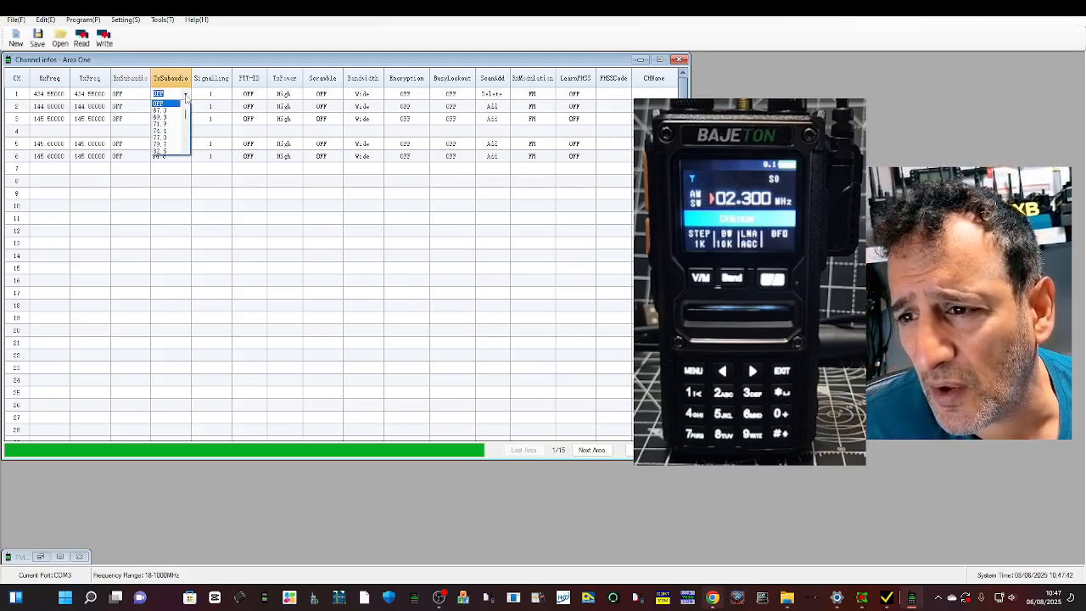
{"action": "left_click", "coordinate": [178, 137]}
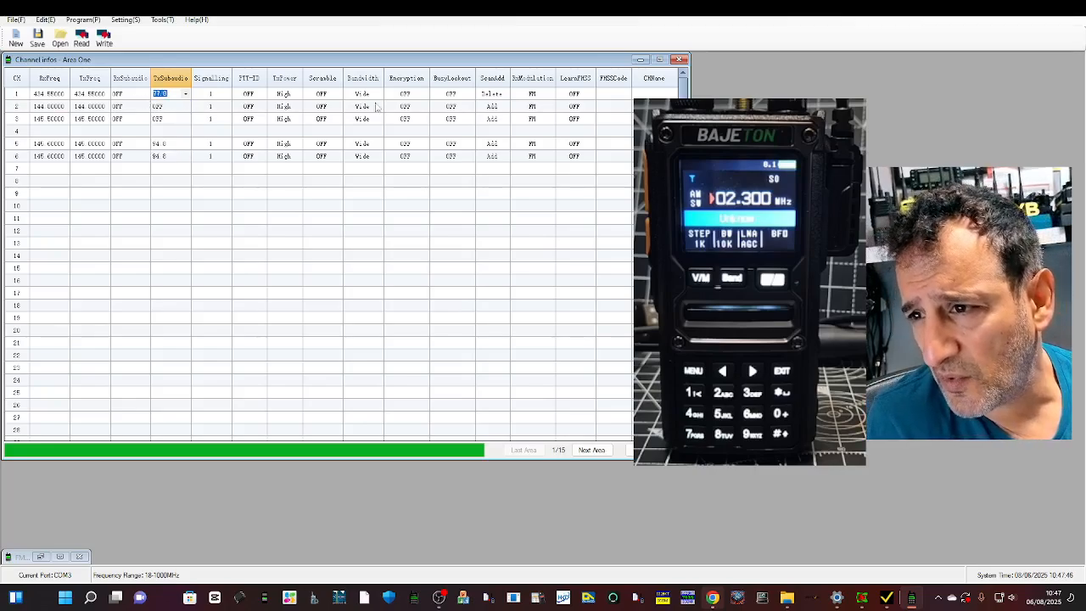
{"action": "left_click", "coordinate": [655, 95]}
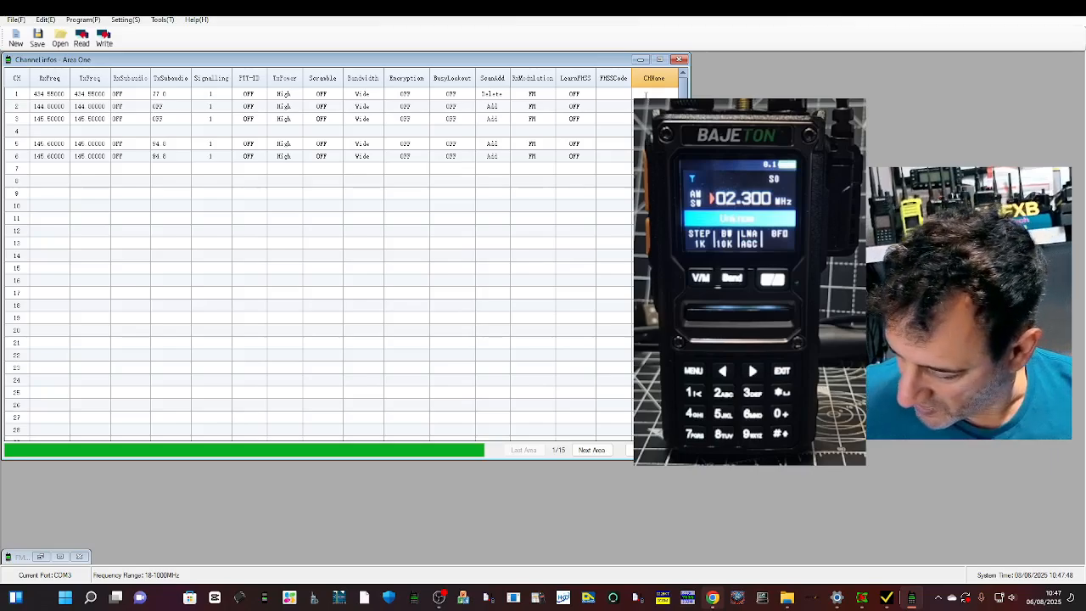
{"action": "type", "text": "M0FXB"}
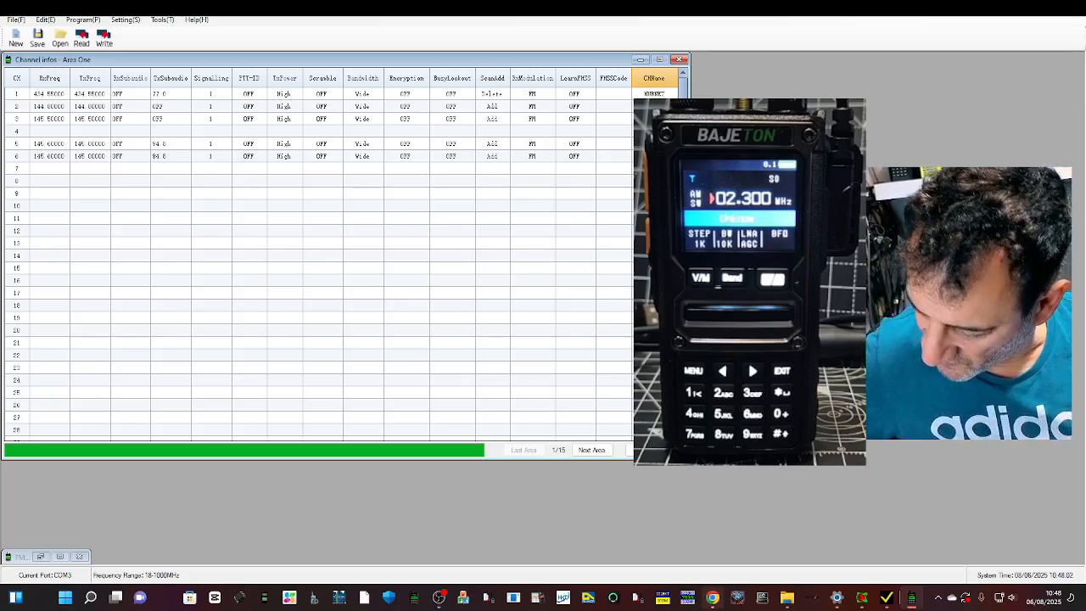
{"action": "left_click", "coordinate": [56, 131]}
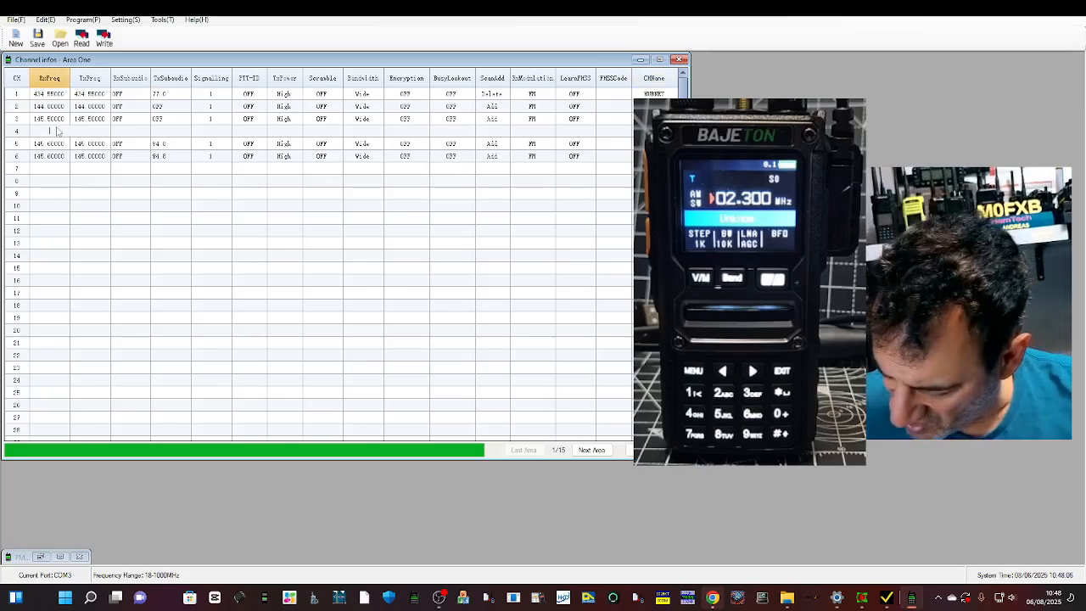
{"action": "type", "text": "157."}
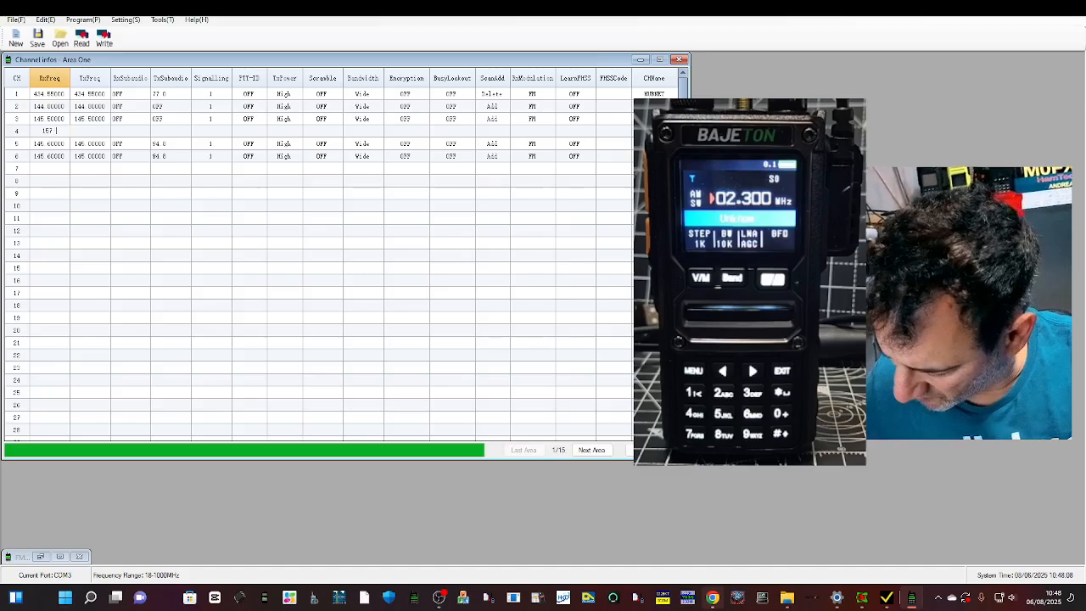
{"action": "type", "text": "750"}
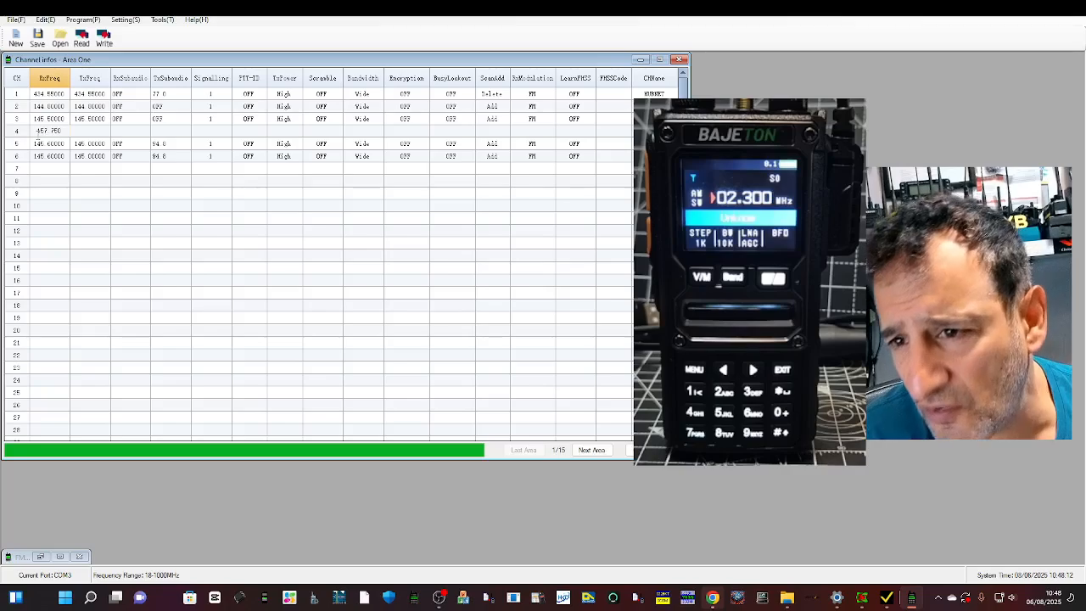
- Set channel 4's receive frequency to 145.750 MHz
{"action": "double_click", "coordinate": [58, 130]}
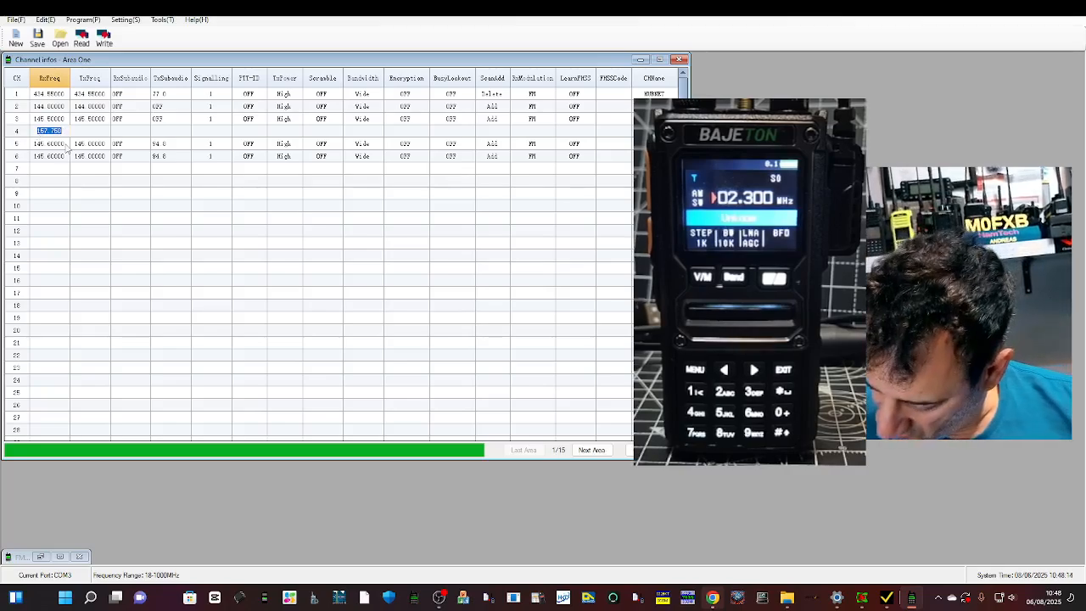
{"action": "type", "text": "145.7"}
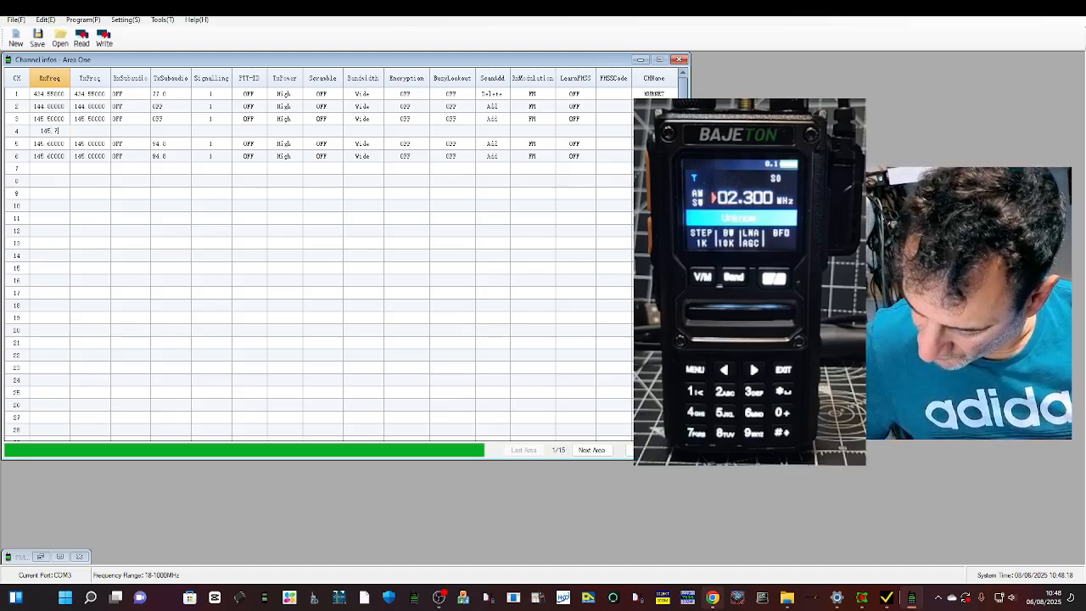
{"action": "type", "text": "50"}
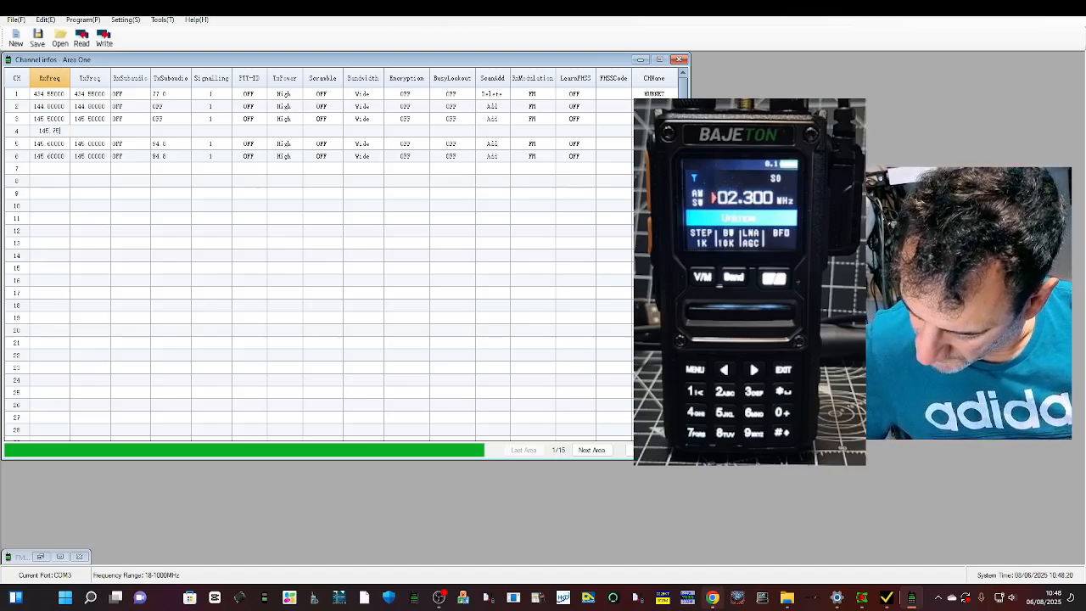
- Set channel 4's transmit frequency to 145.150 MHz
{"action": "left_click", "coordinate": [93, 132]}
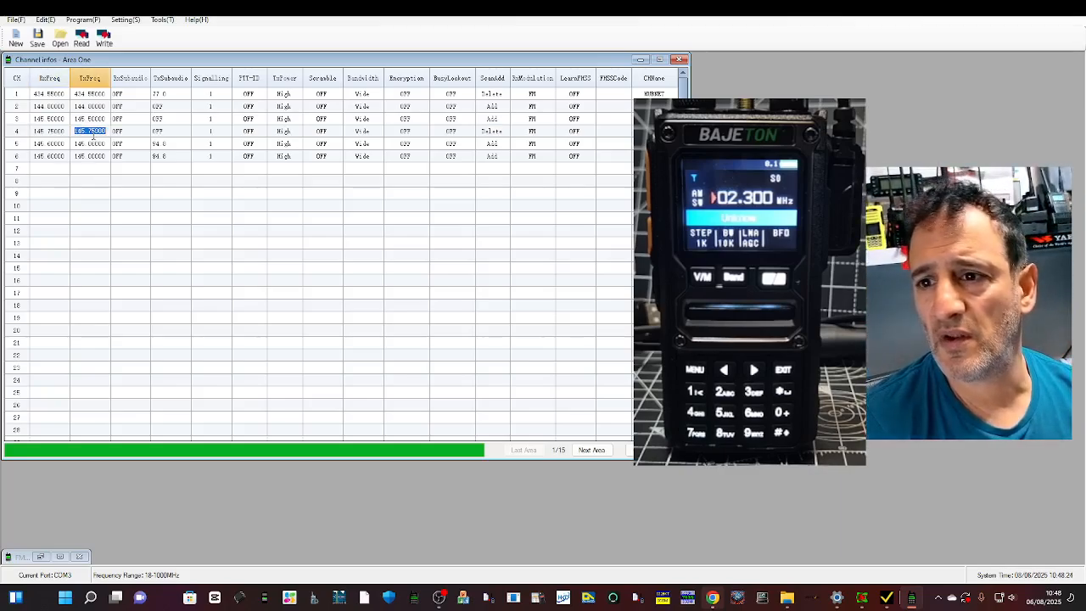
{"action": "left_click", "coordinate": [91, 132]}
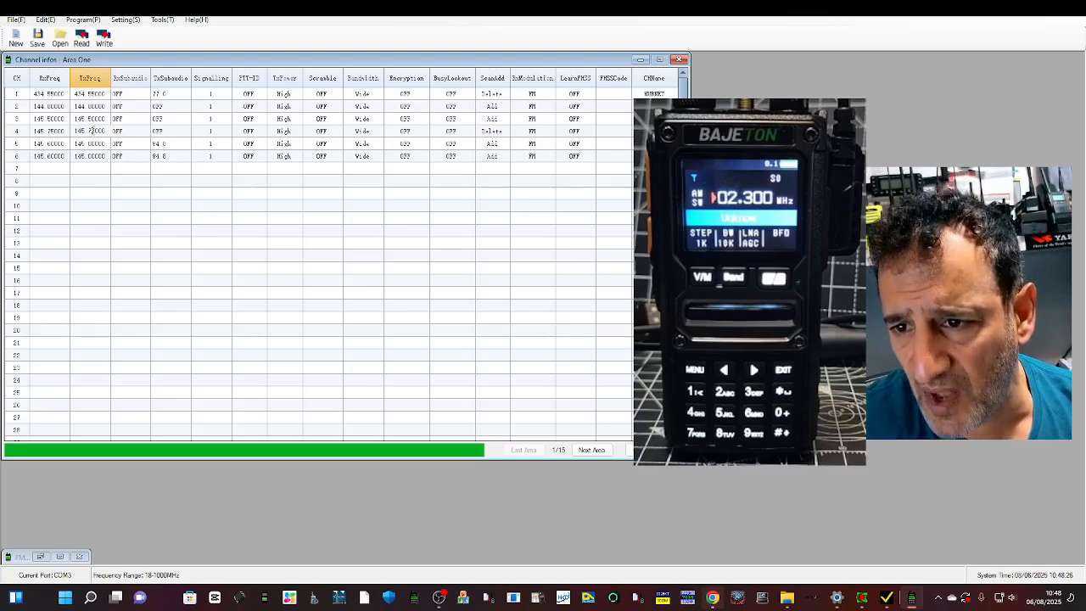
{"action": "key", "text": "BackSpace"}
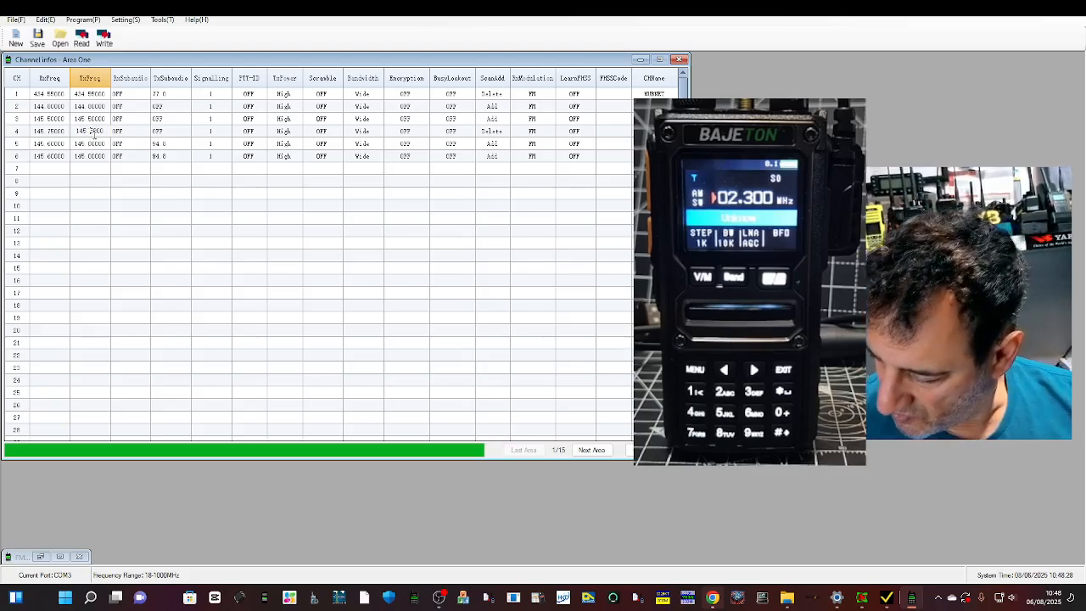
{"action": "type", "text": "1"}
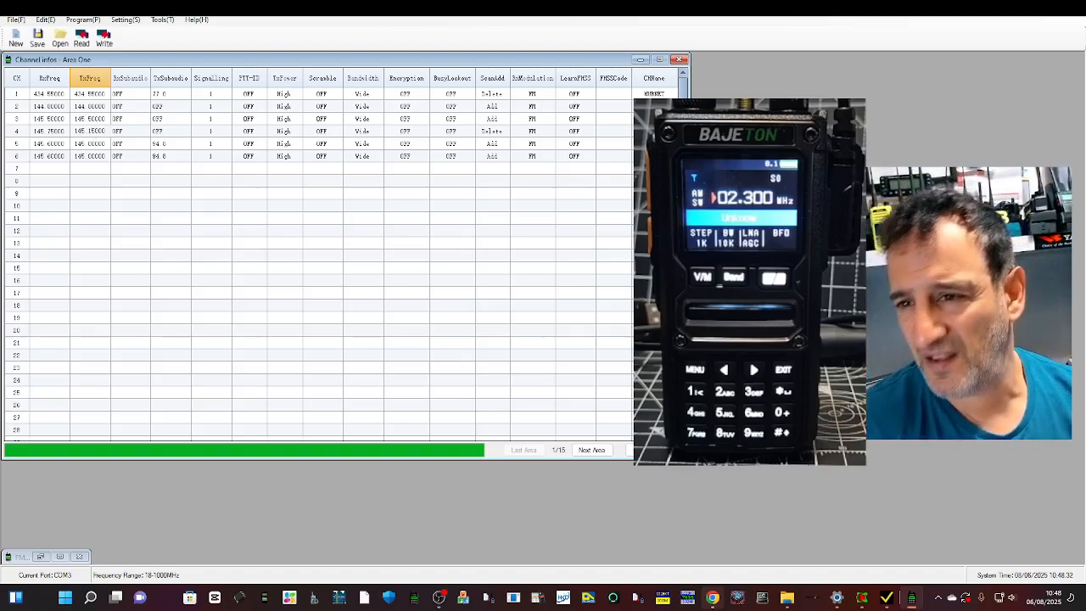
- Set channel 4's transmit sub-audio tone to 94.8 and name the channel "GB3BC"
{"action": "left_click", "coordinate": [186, 132]}
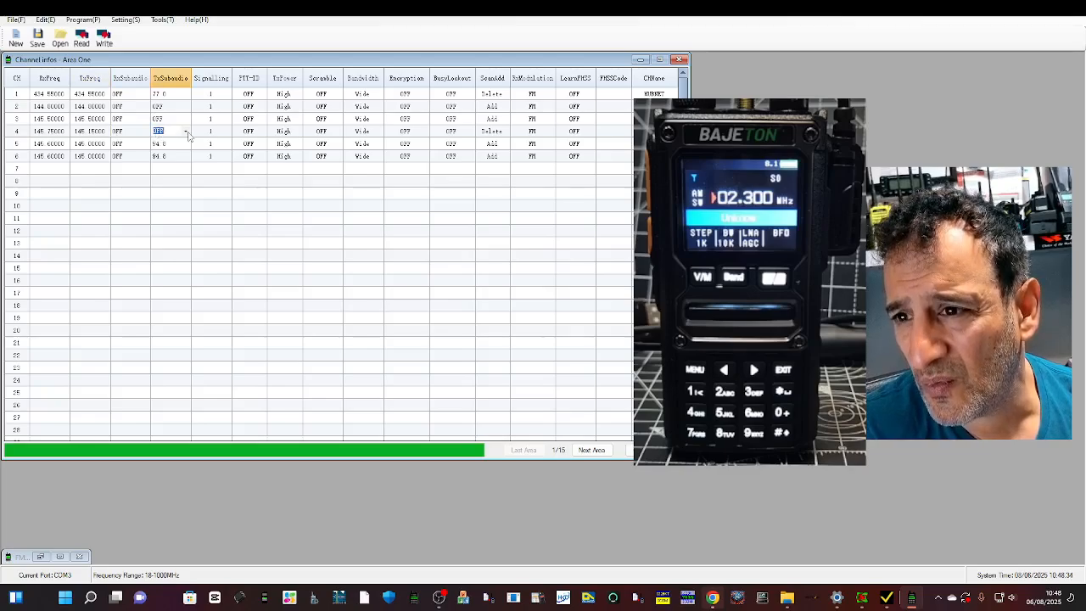
{"action": "left_click", "coordinate": [185, 133]}
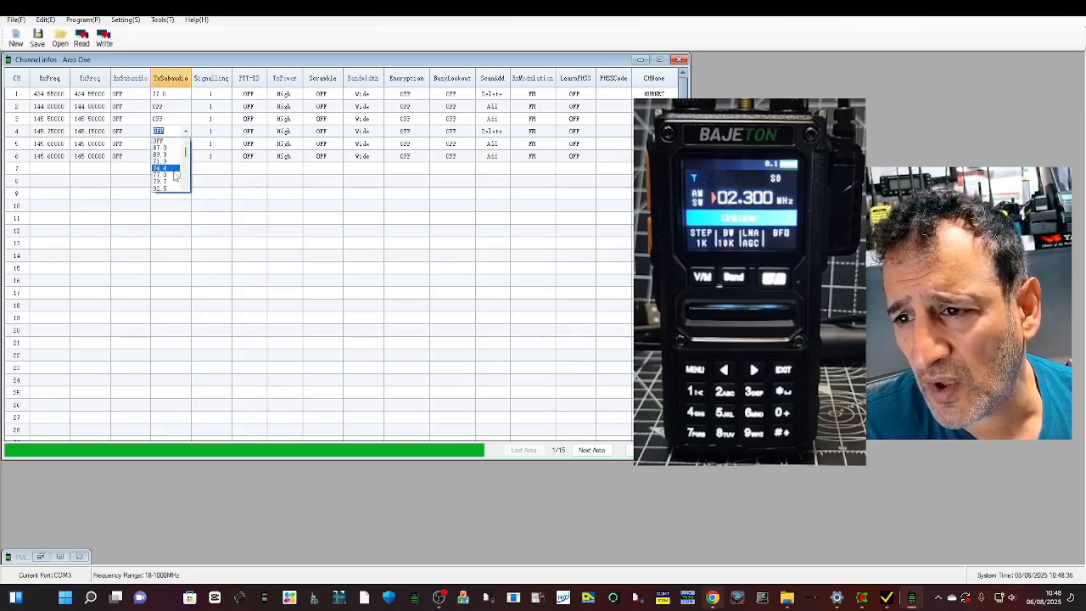
{"action": "left_click", "coordinate": [175, 175]}
{"action": "left_click", "coordinate": [186, 134]}
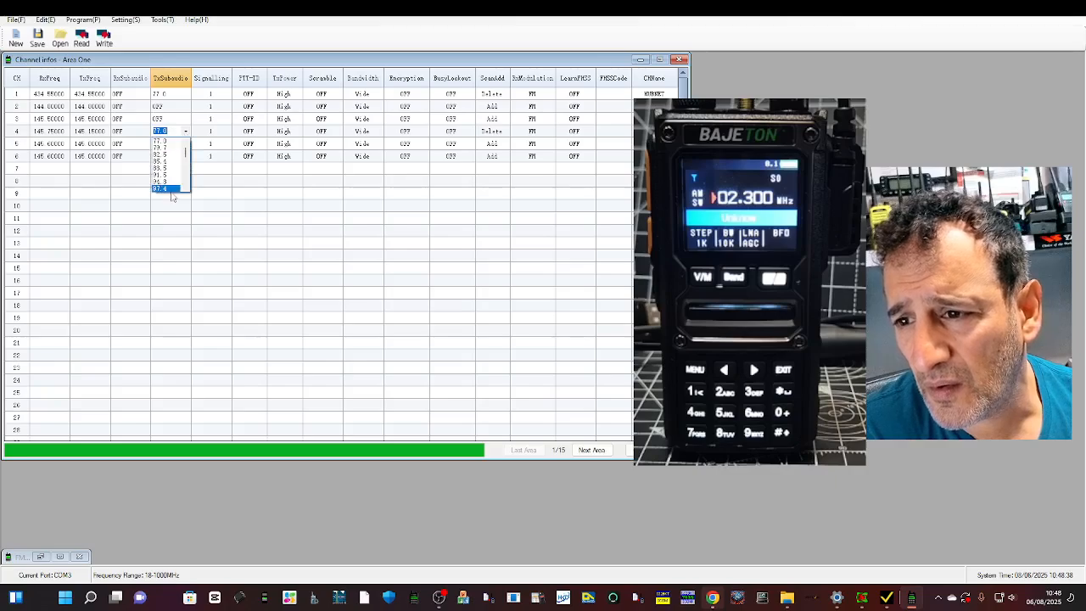
{"action": "left_click", "coordinate": [168, 189]}
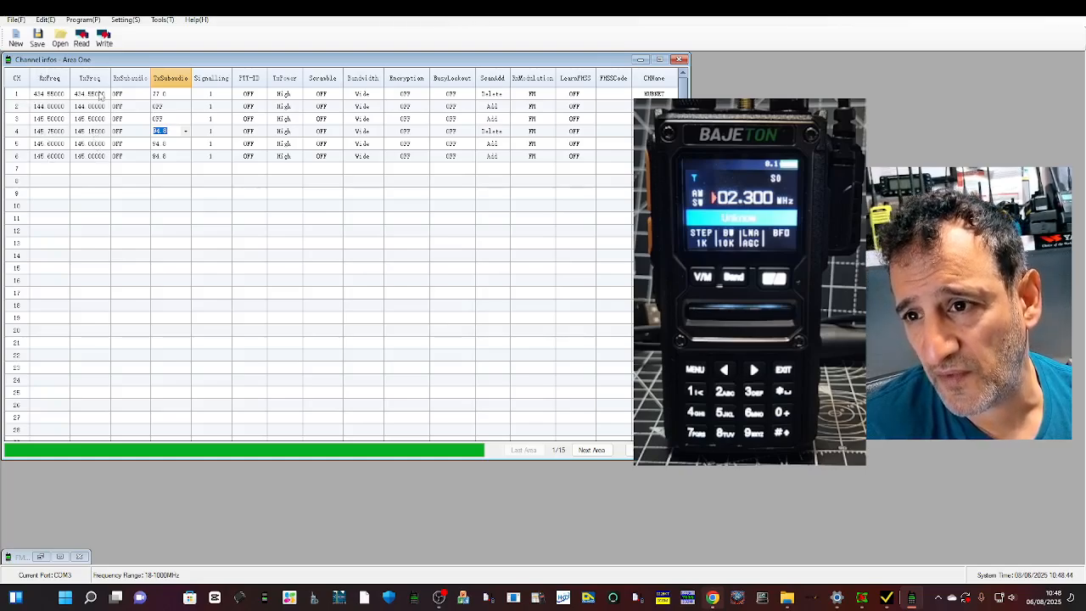
{"action": "left_click", "coordinate": [654, 132]}
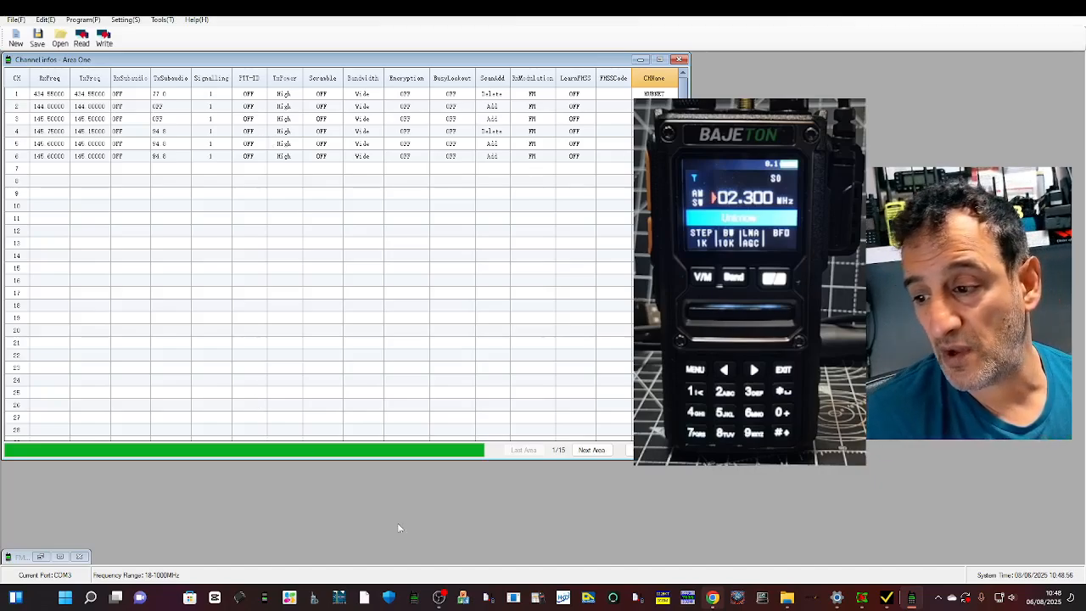
{"action": "left_click", "coordinate": [439, 598]}
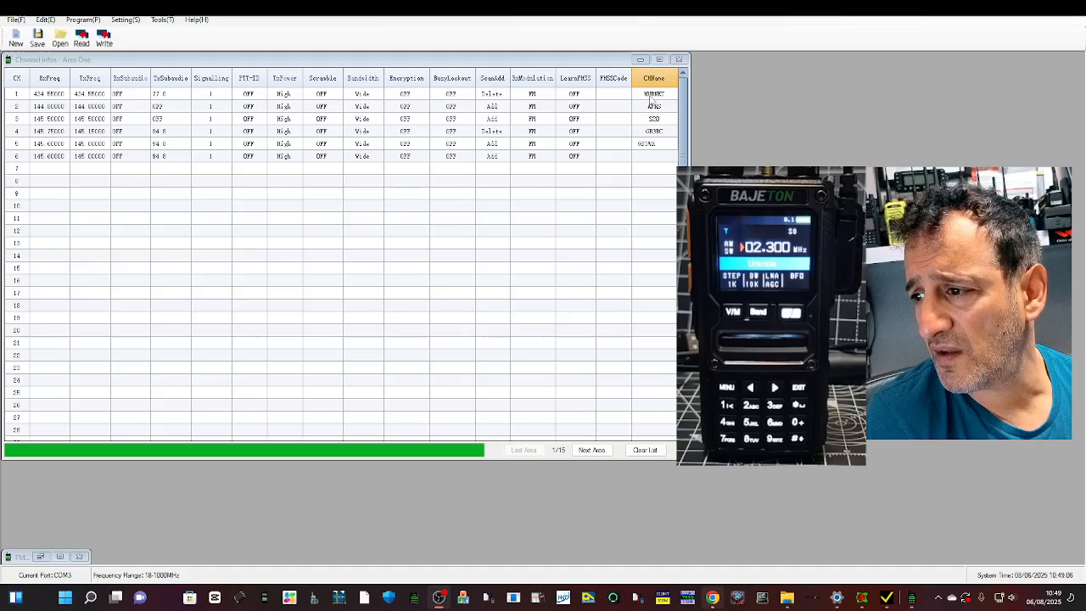
- Set channel 6's receive frequency to 430.925 MHz and its transmit frequency to 438.545 MHz
{"action": "left_click", "coordinate": [49, 157]}
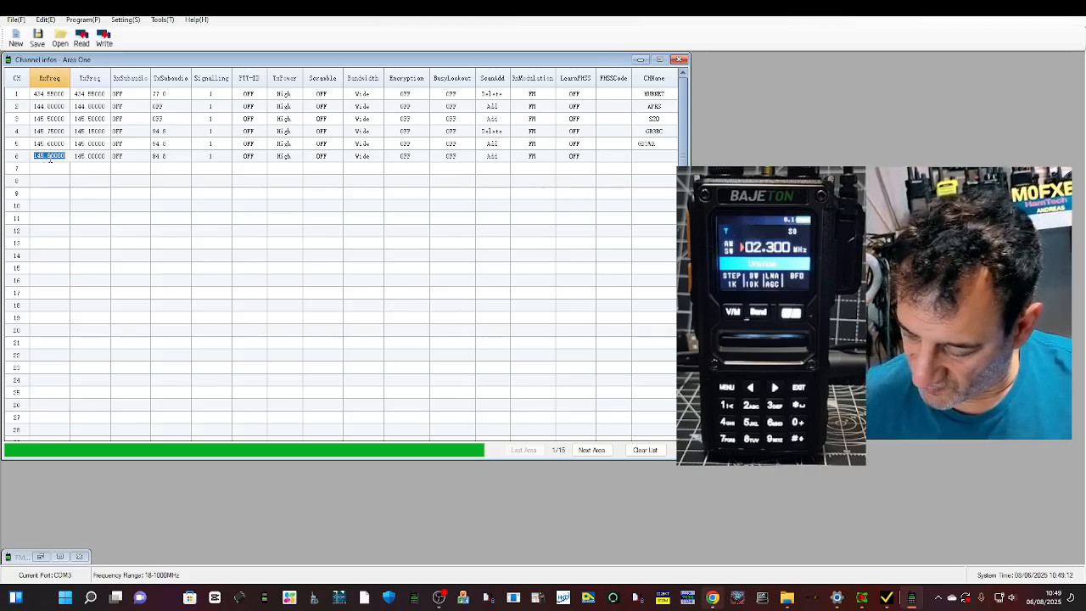
{"action": "type", "text": "43"}
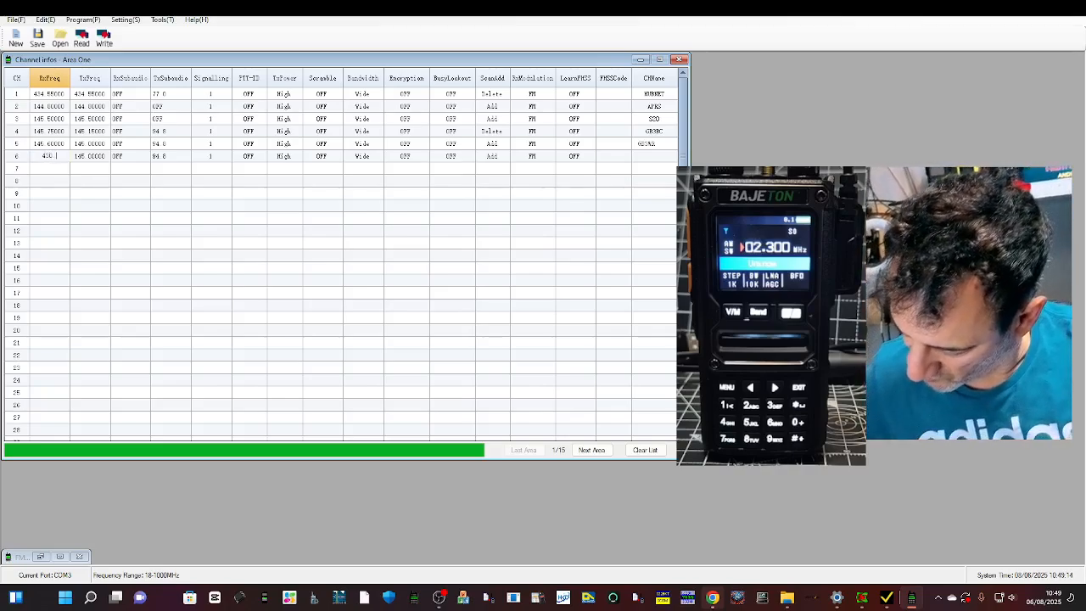
{"action": "type", "text": "0.925"}
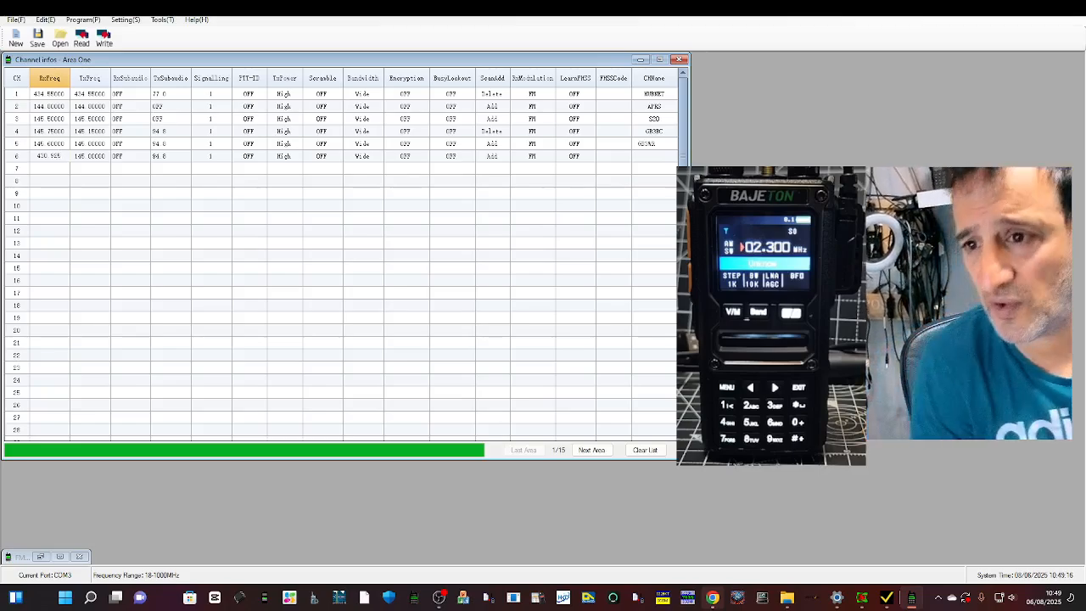
{"action": "left_click", "coordinate": [85, 160]}
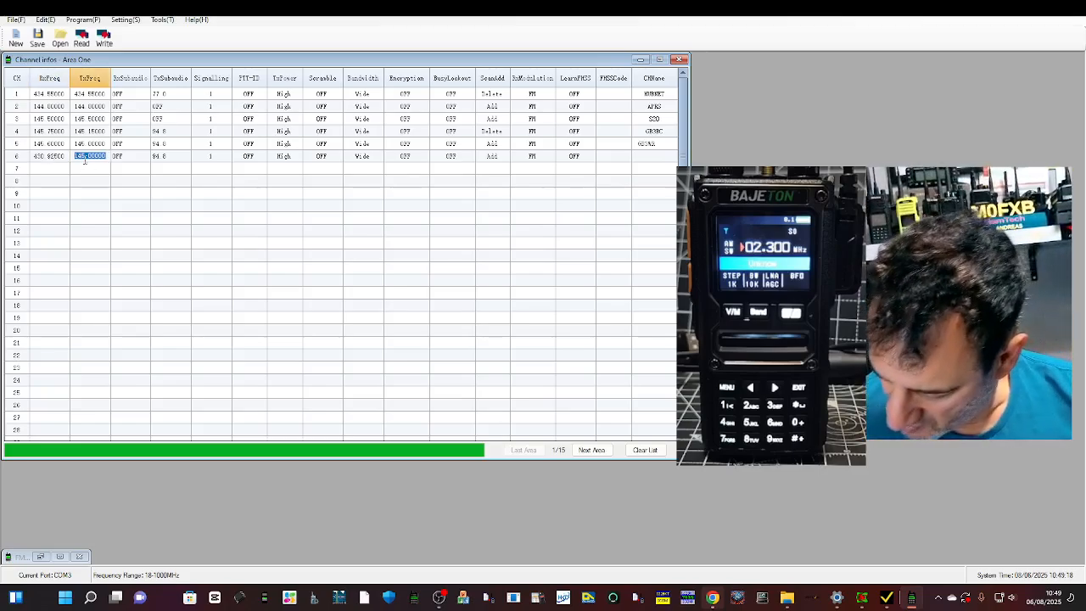
{"action": "type", "text": "438.545"}
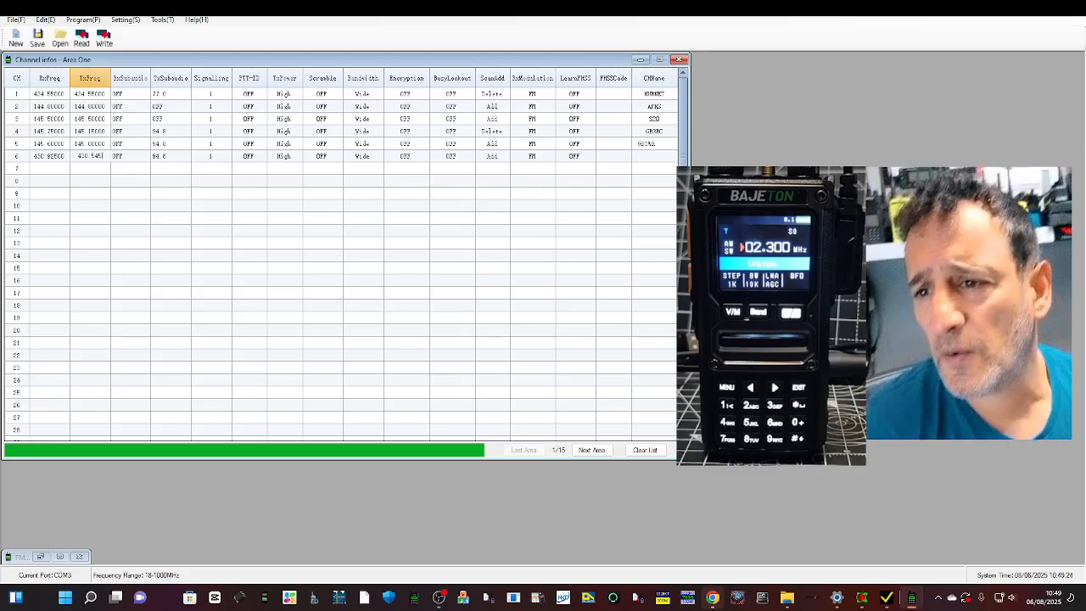
- Set channel 6's transmit sub-audio tone to 77.0 and name the channel "GB3FI"
{"action": "left_click", "coordinate": [132, 156]}
{"action": "left_click", "coordinate": [178, 158]}
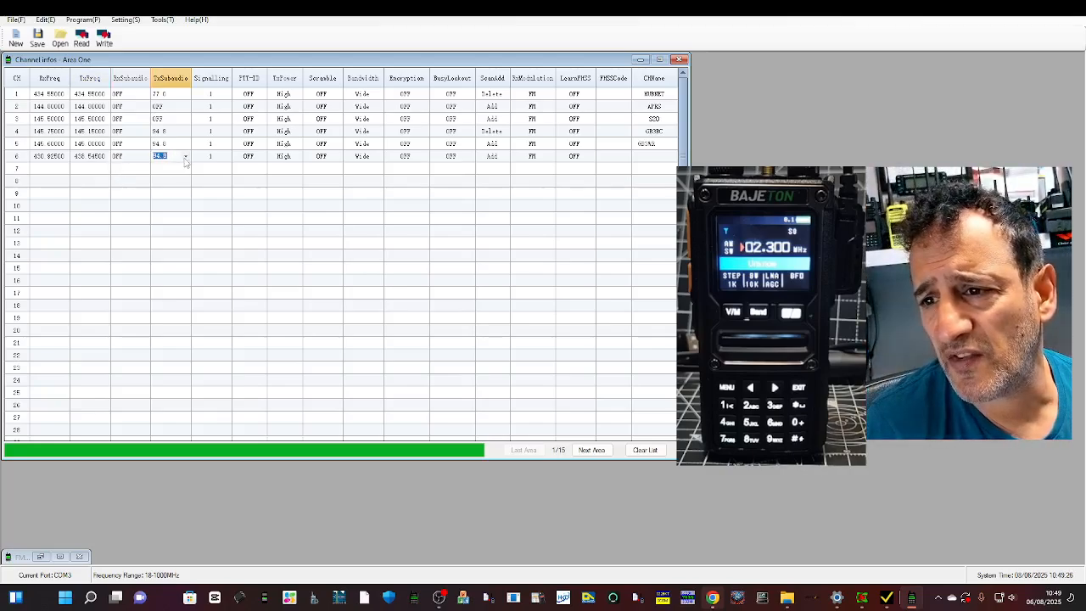
{"action": "left_click", "coordinate": [185, 157]}
{"action": "left_click_drag", "start_coordinate": [185, 178], "coordinate": [185, 175]}
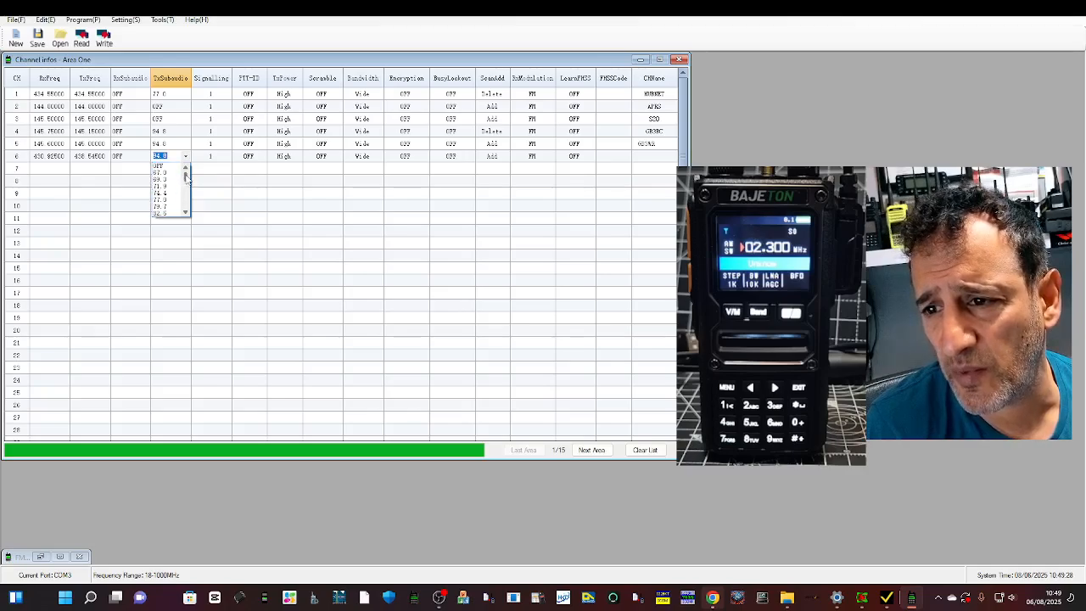
{"action": "left_click", "coordinate": [165, 200]}
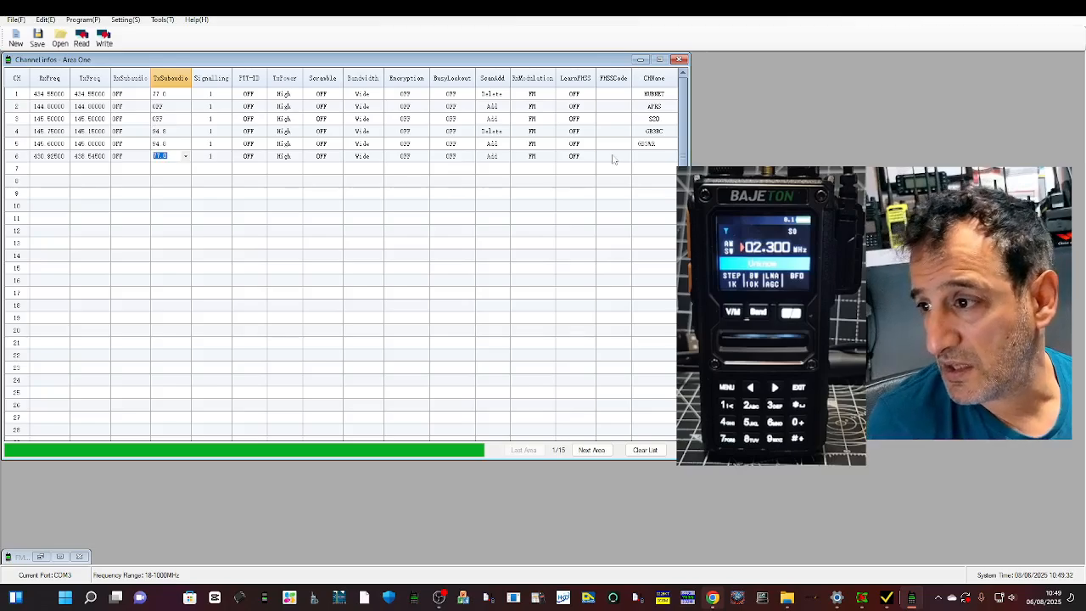
{"action": "left_click", "coordinate": [654, 156]}
{"action": "type", "text": "G"}
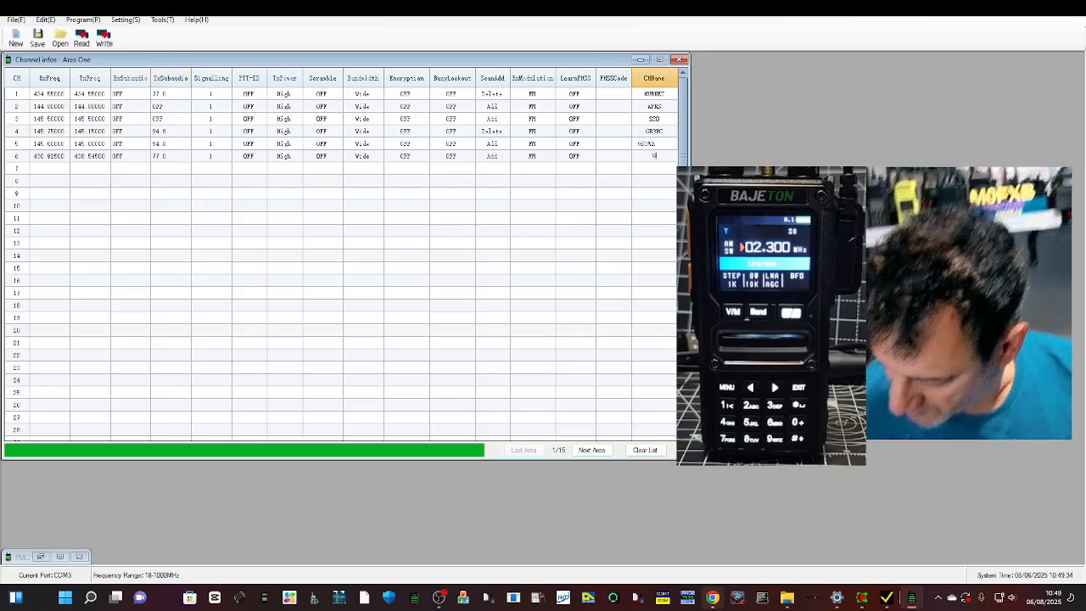
{"action": "type", "text": "B3FI"}
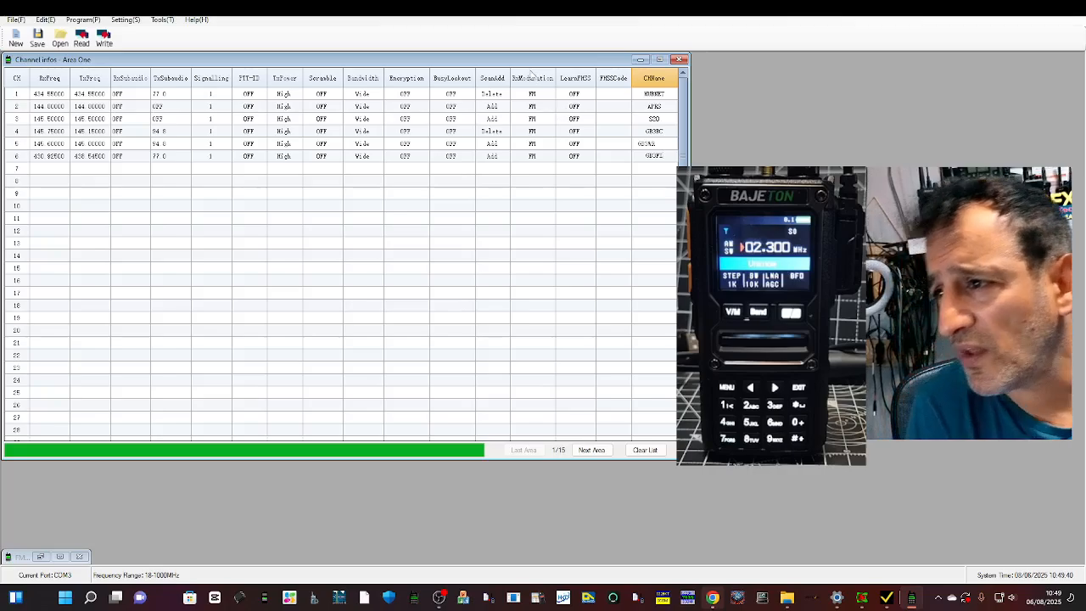
- Check the receive modulation options available for channel 6, keeping FM selected
{"action": "left_click", "coordinate": [533, 156]}
{"action": "left_click", "coordinate": [549, 157]}
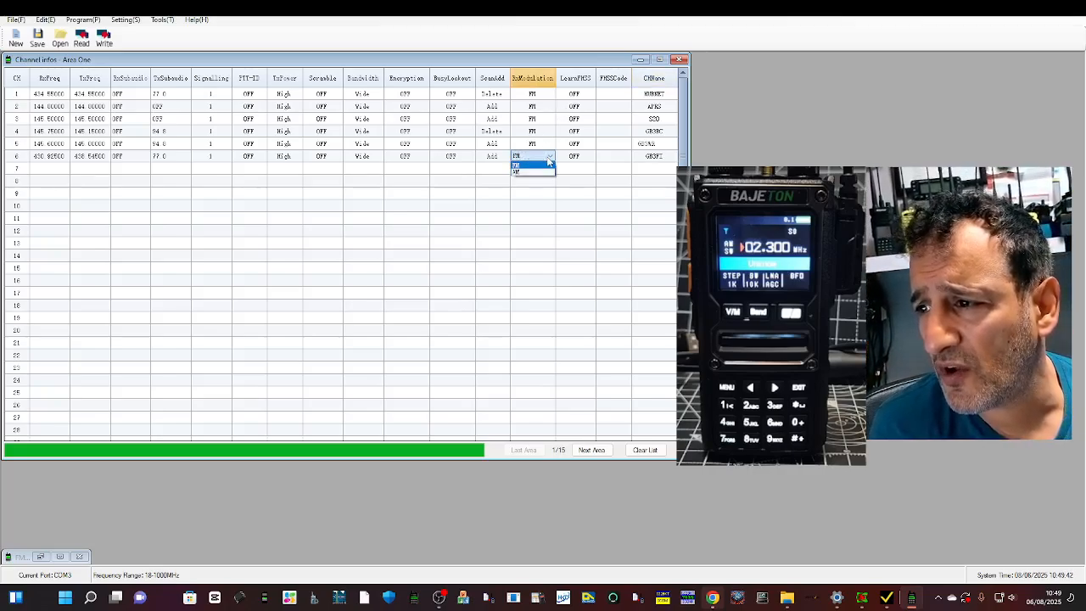
{"action": "left_click", "coordinate": [548, 164]}
{"action": "left_click", "coordinate": [577, 170]}
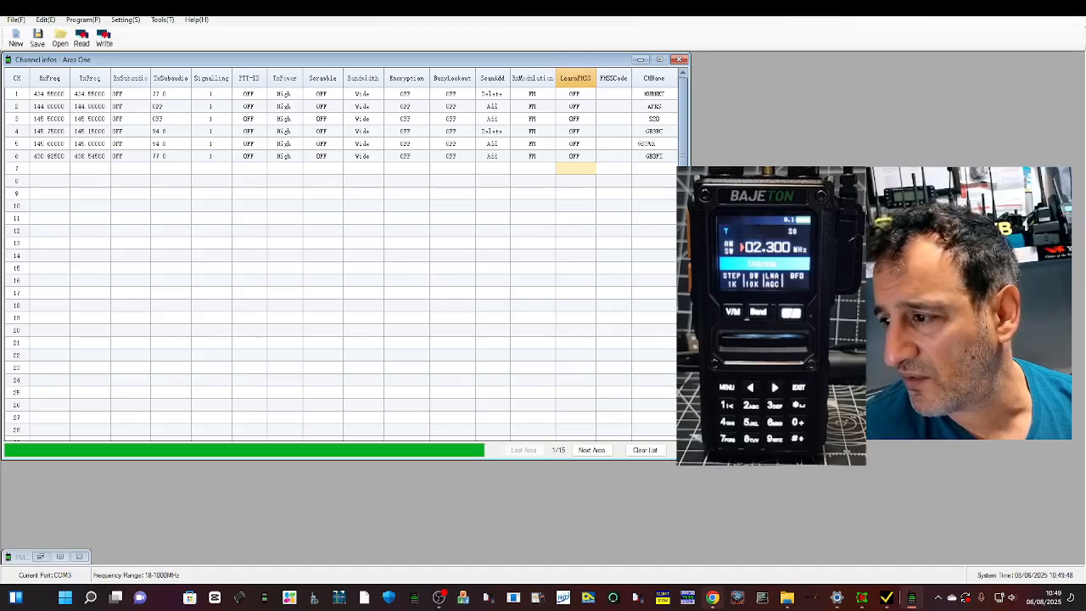
{"action": "left_click", "coordinate": [771, 161]}
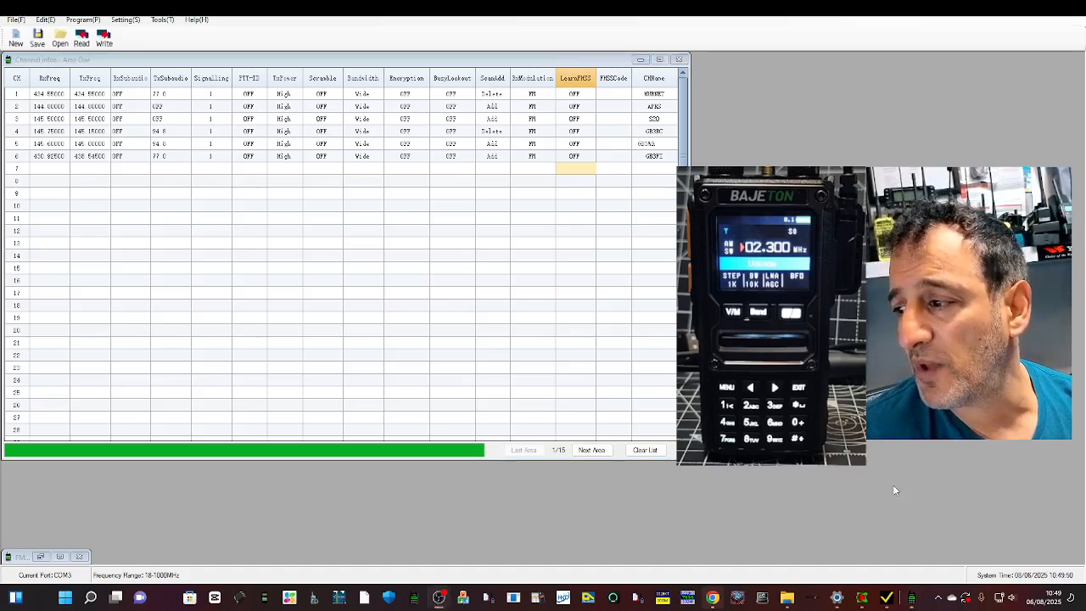
{"action": "left_click", "coordinate": [689, 110]}
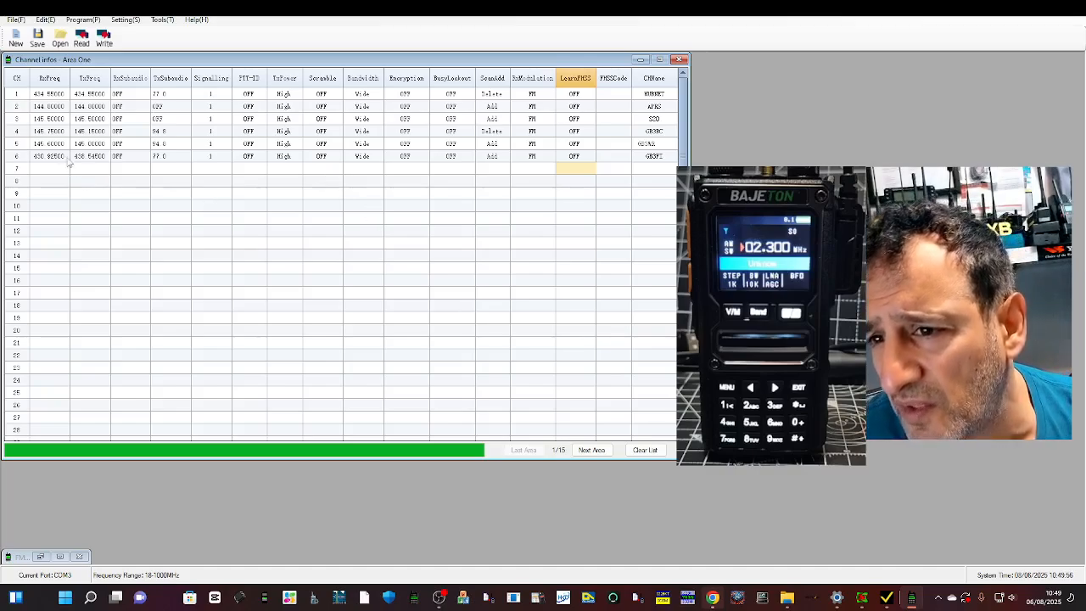
- Look at the transmit power options for channels 1 and 2
{"action": "left_click", "coordinate": [293, 94]}
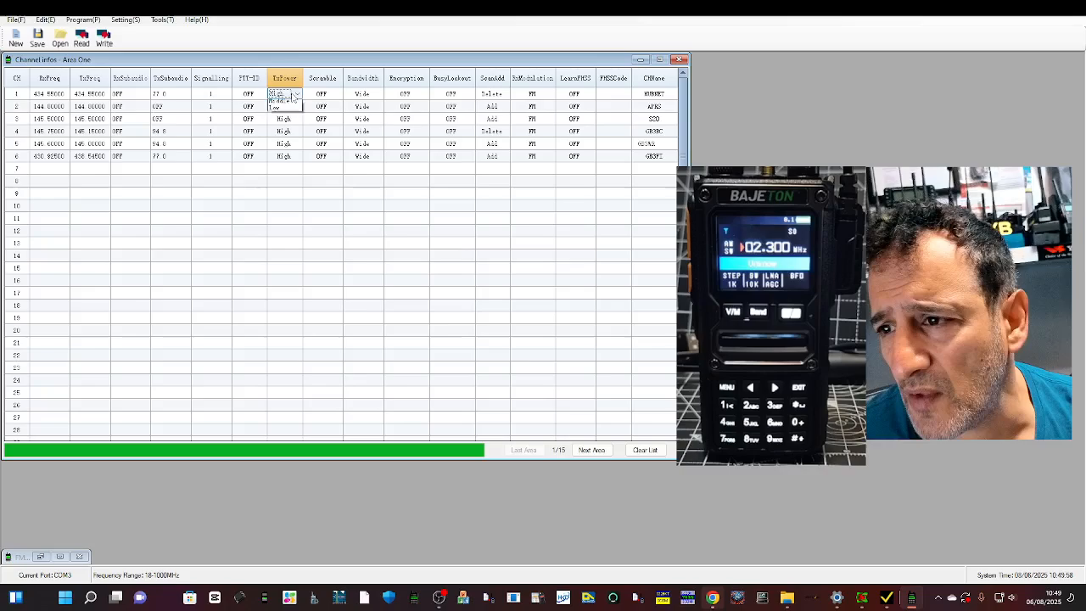
{"action": "left_click", "coordinate": [294, 97]}
{"action": "left_click", "coordinate": [296, 106]}
{"action": "left_click", "coordinate": [296, 107]}
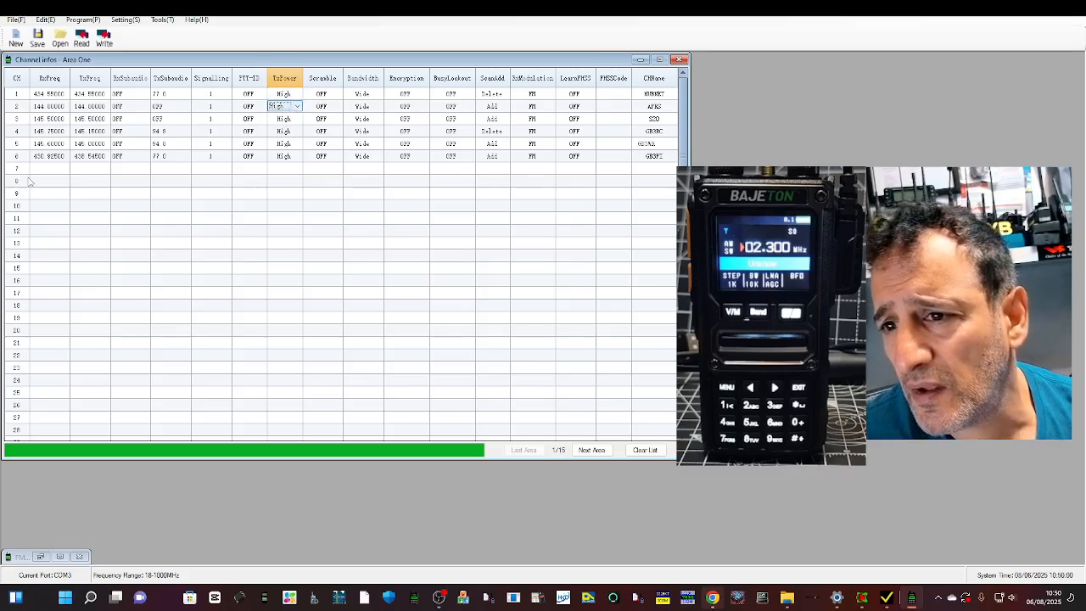
- Add channel 7 with receive and transmit frequencies of 27.1625 MHz and name it "CB"
{"action": "left_click", "coordinate": [50, 168]}
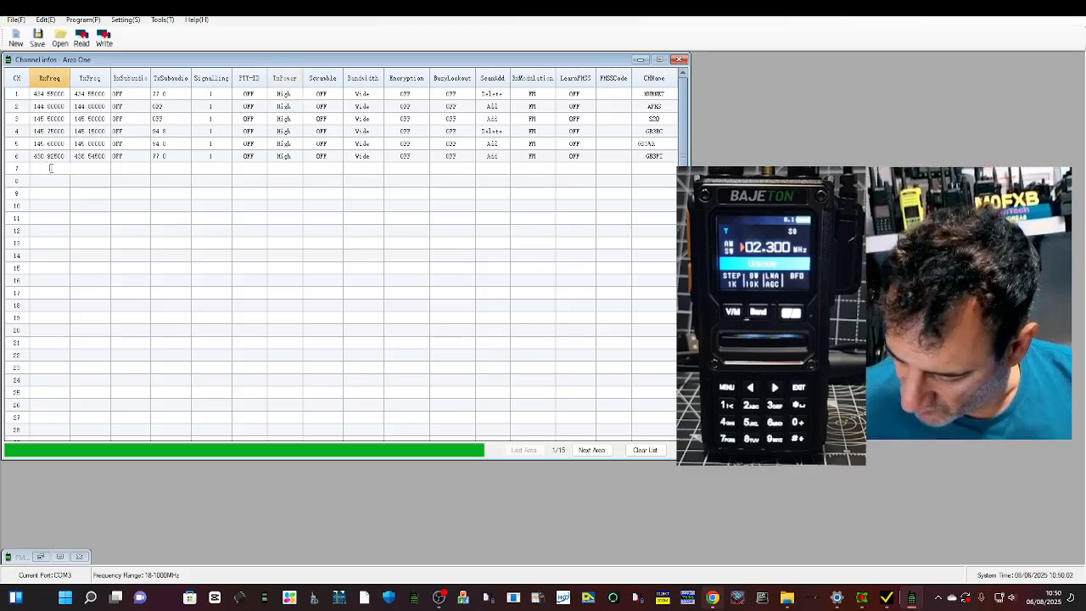
{"action": "type", "text": "28"}
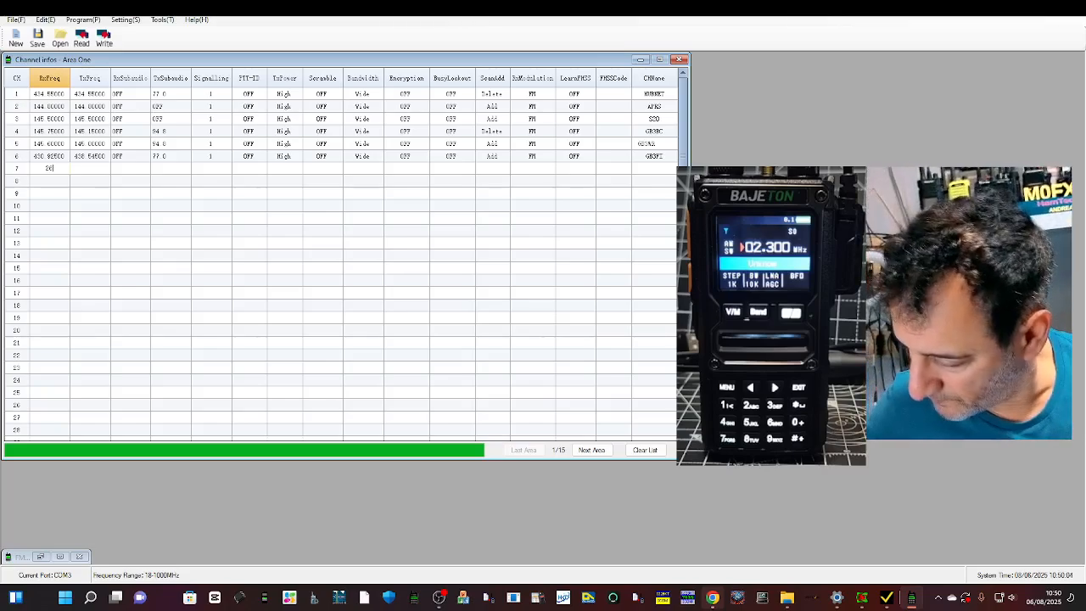
{"action": "key", "text": "BackSpace"}
{"action": "type", "text": "7."}
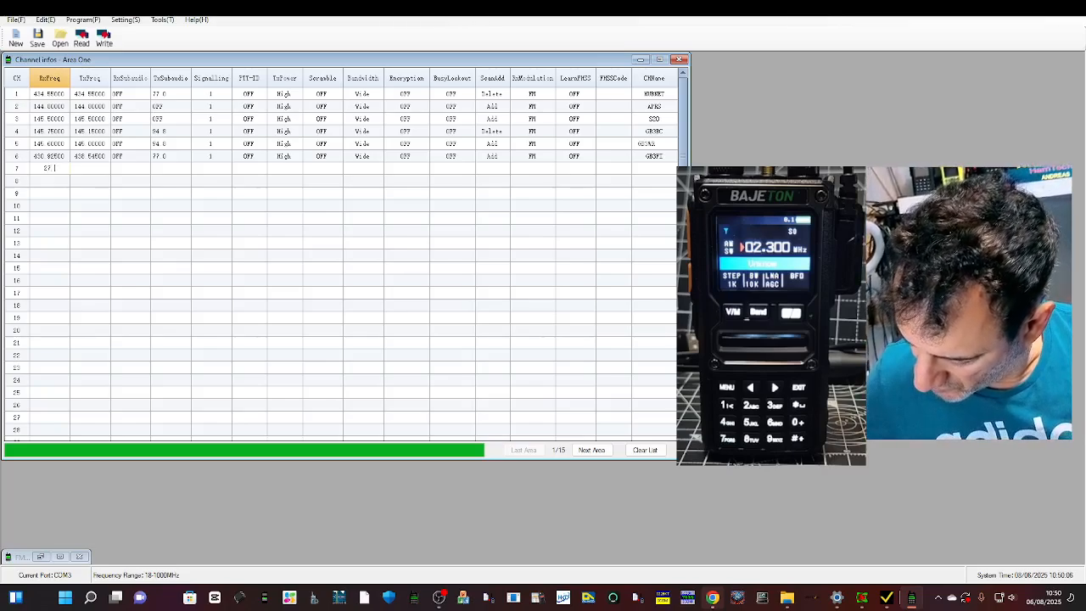
{"action": "type", "text": "185"}
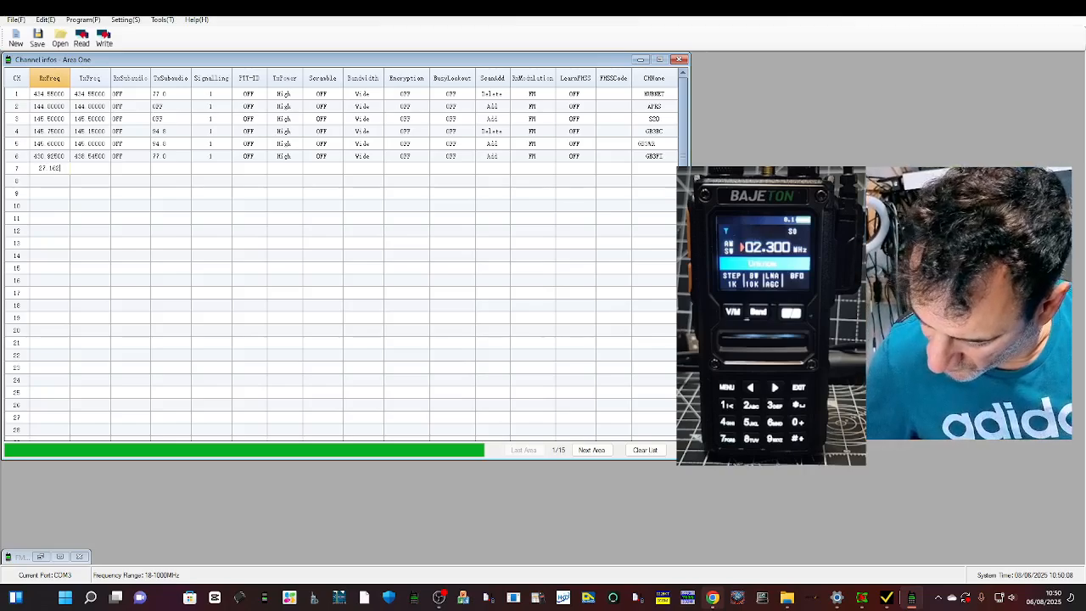
{"action": "type", "text": "5"}
{"action": "left_click", "coordinate": [78, 169]}
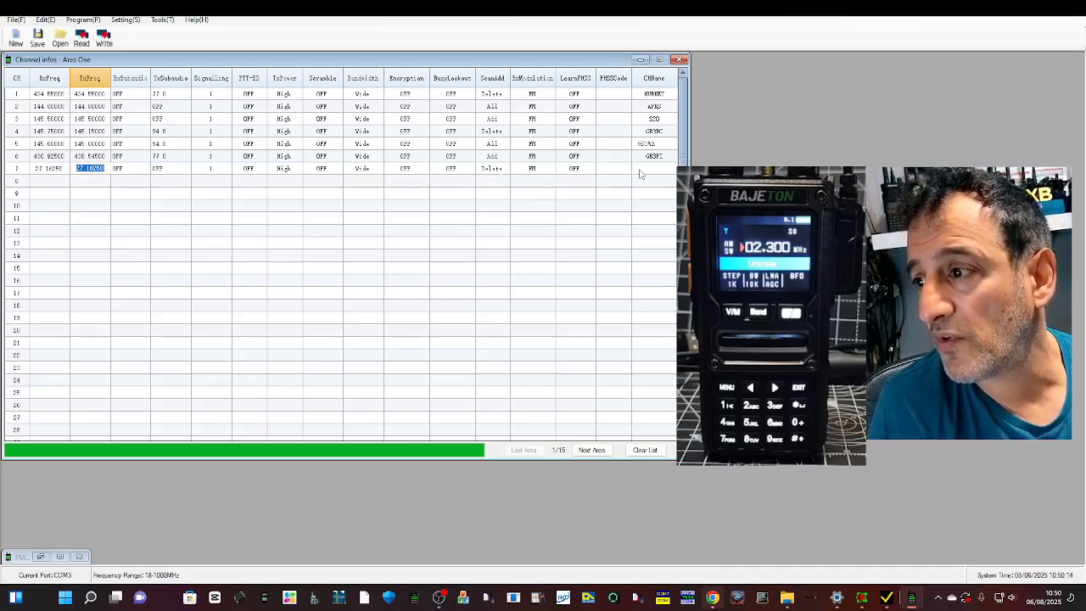
{"action": "left_click", "coordinate": [641, 170]}
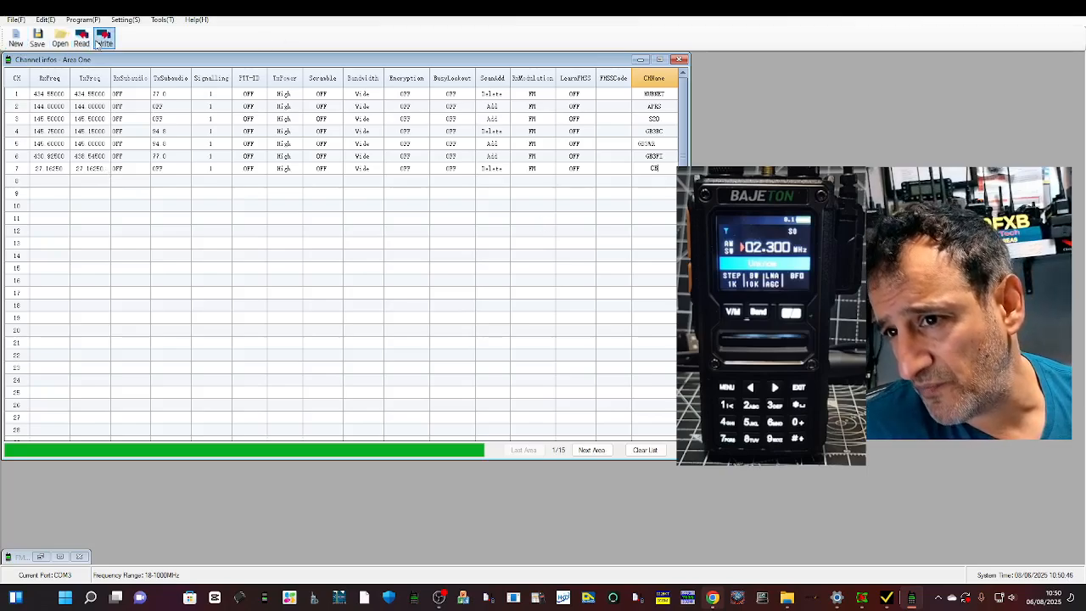
- Save the radio configuration as a dat file named "920" in the Documents folder
{"action": "left_click", "coordinate": [38, 38]}
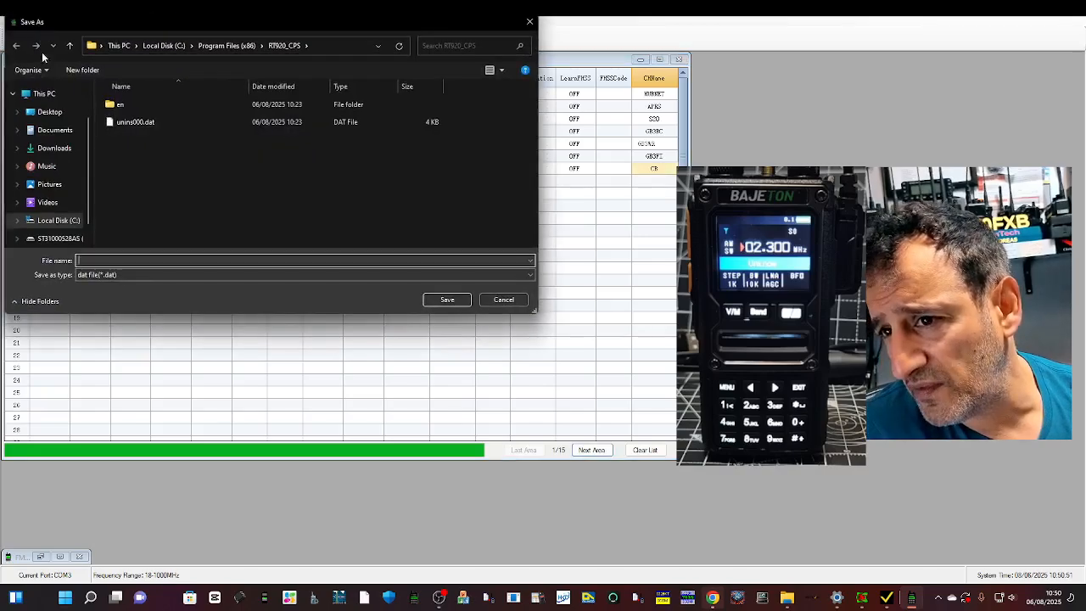
{"action": "left_click", "coordinate": [53, 130]}
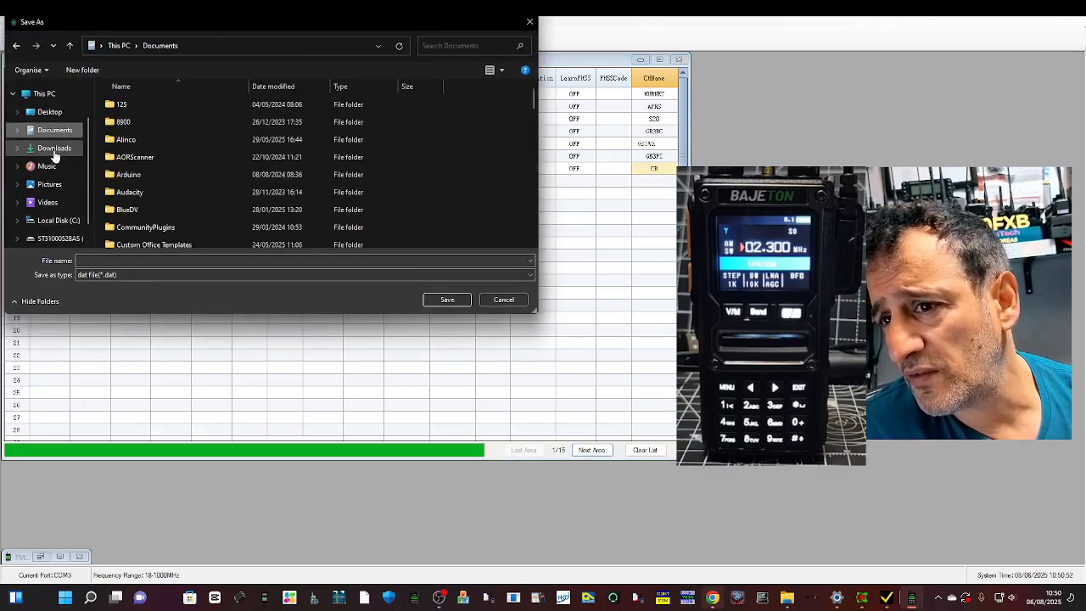
{"action": "left_click", "coordinate": [52, 148]}
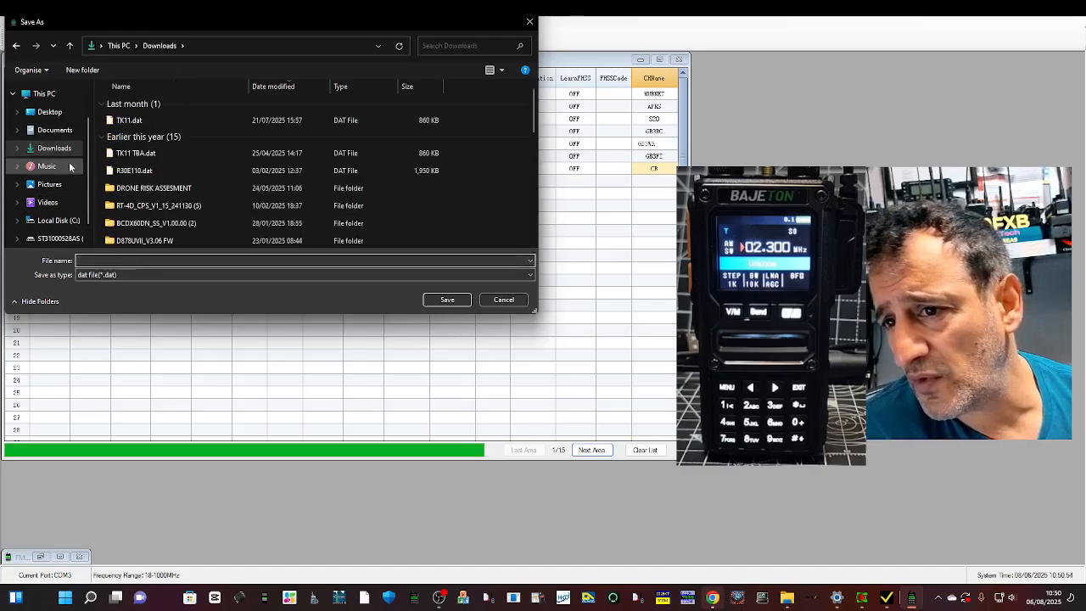
{"action": "left_click", "coordinate": [54, 131]}
{"action": "left_click", "coordinate": [93, 261]}
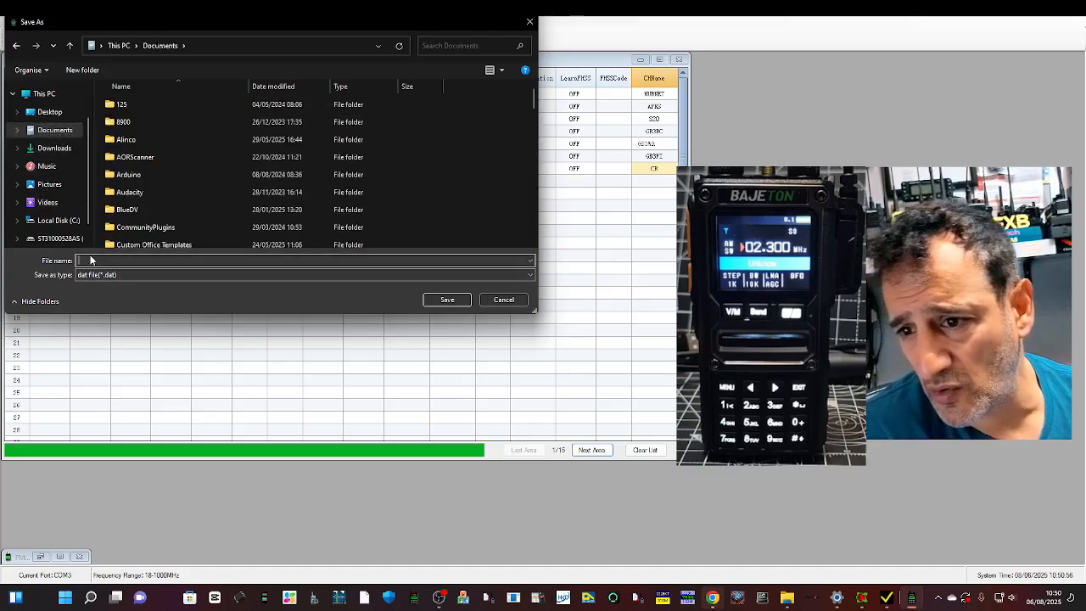
{"action": "type", "text": "920"}
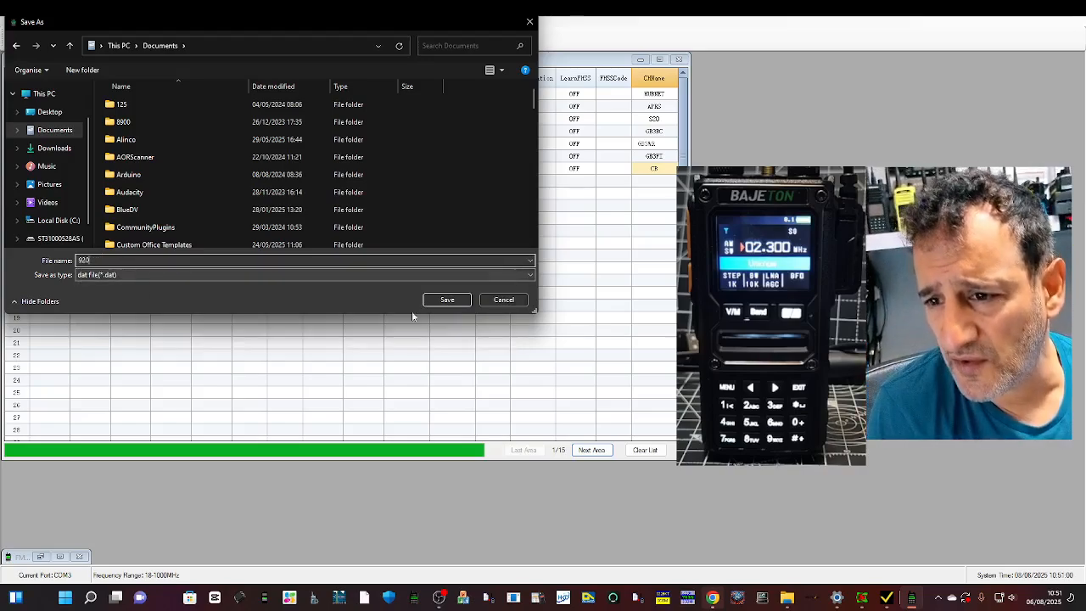
{"action": "left_click", "coordinate": [445, 299]}
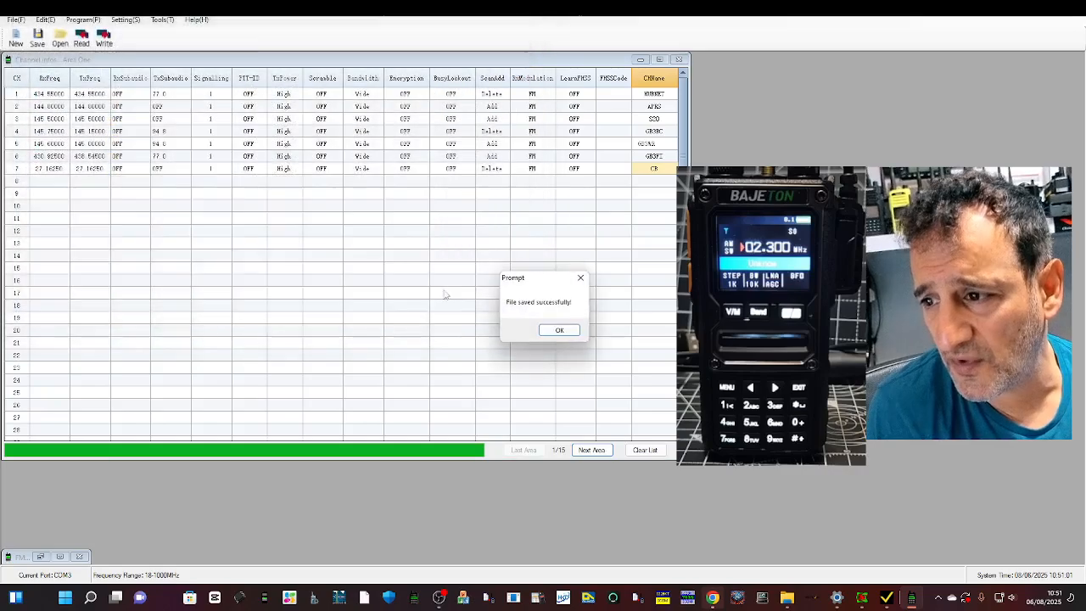
{"action": "left_click", "coordinate": [554, 329]}
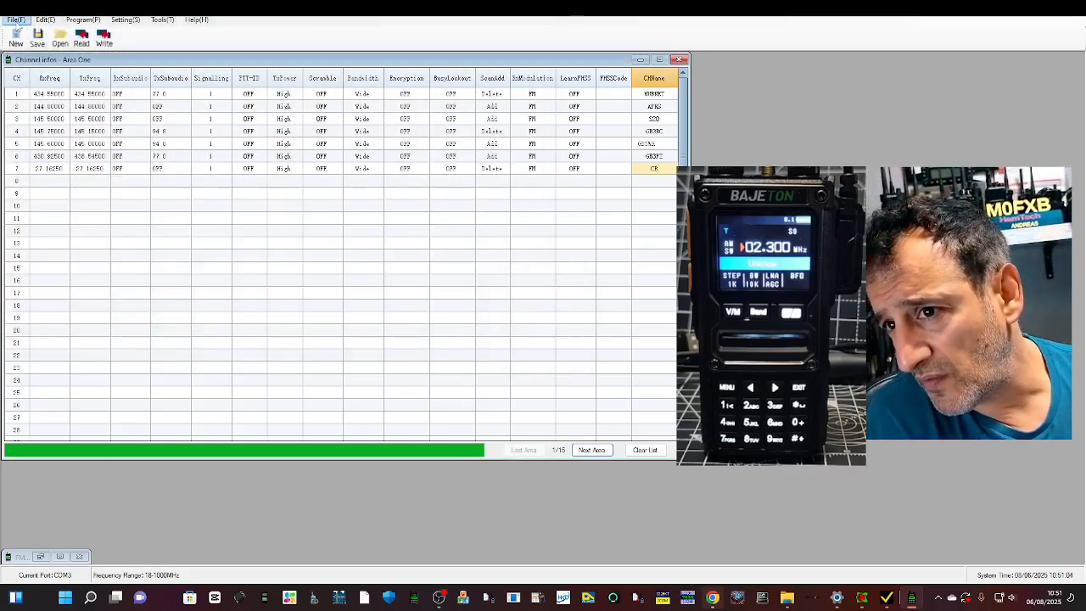
{"action": "left_click", "coordinate": [16, 20]}
{"action": "left_click", "coordinate": [242, 47]}
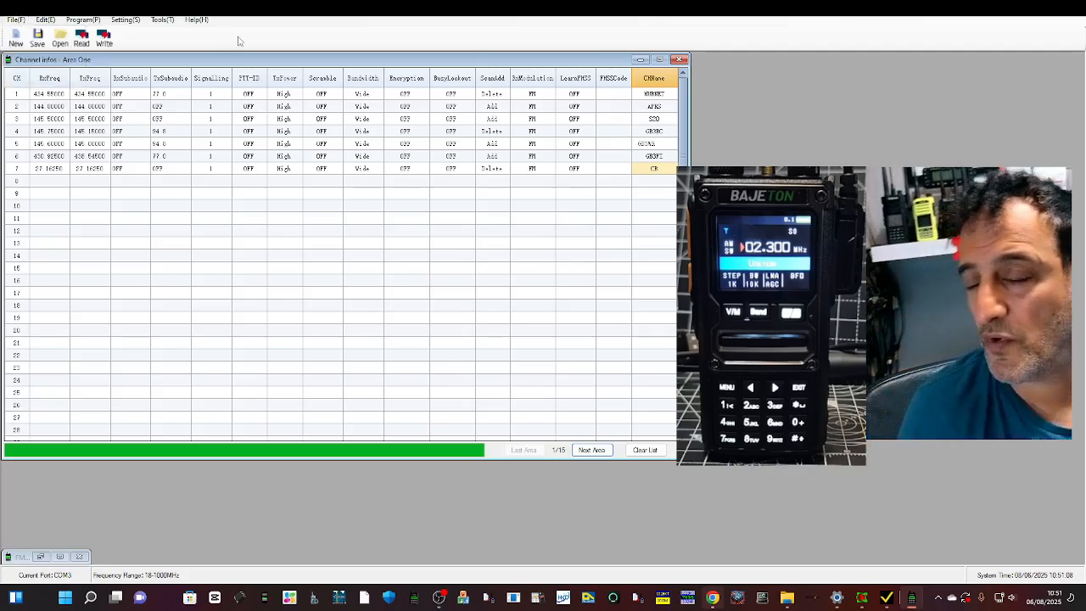
- Open the frequency mode settings and set the A-band frequency to 434.550 MHz
{"action": "left_click", "coordinate": [47, 20]}
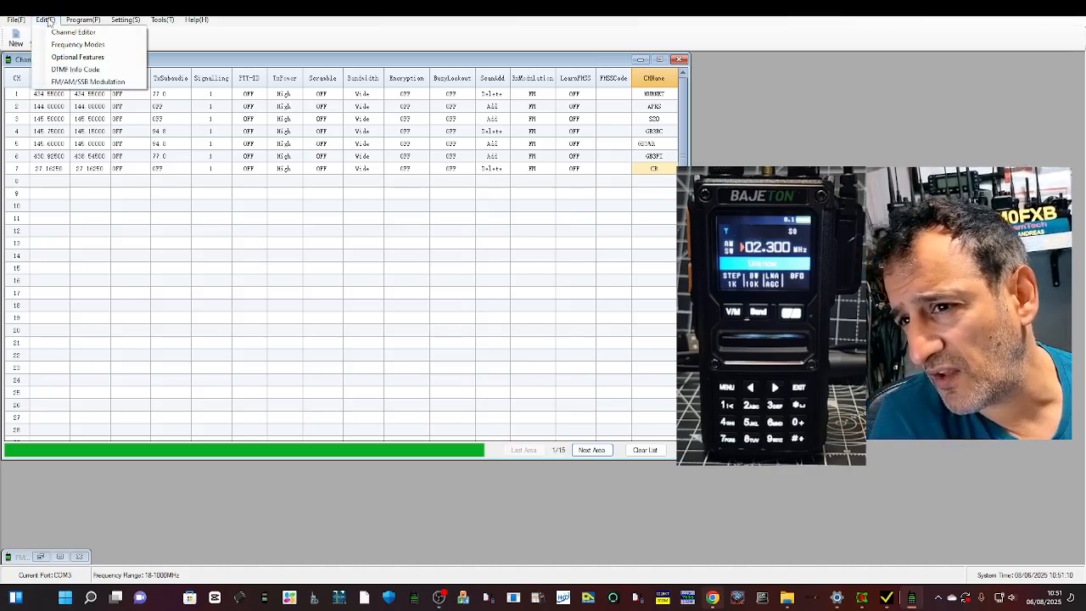
{"action": "left_click", "coordinate": [51, 22]}
{"action": "left_click", "coordinate": [51, 21]}
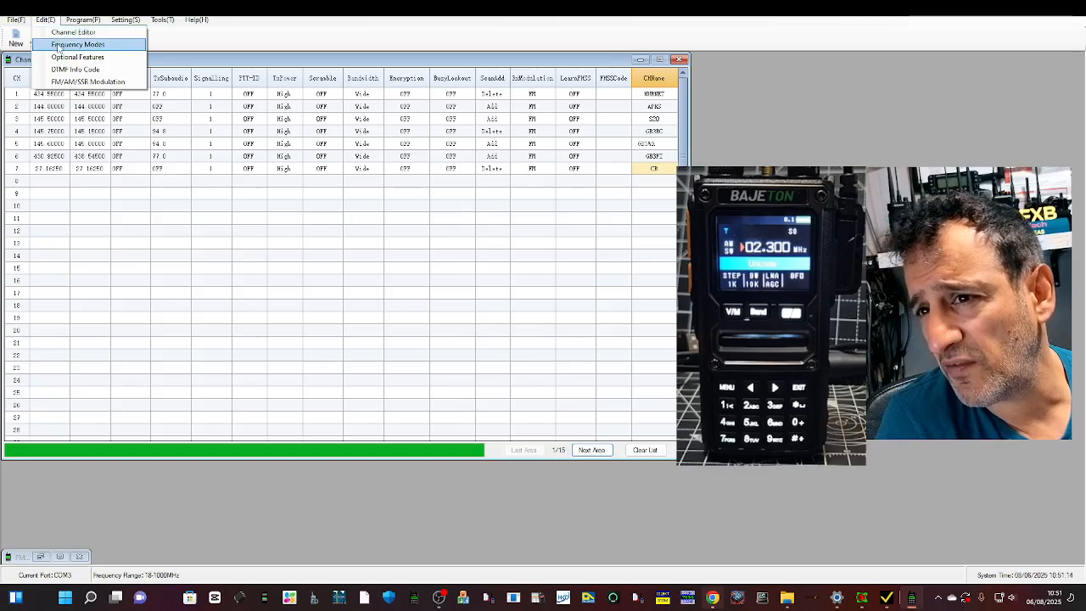
{"action": "left_click", "coordinate": [60, 45]}
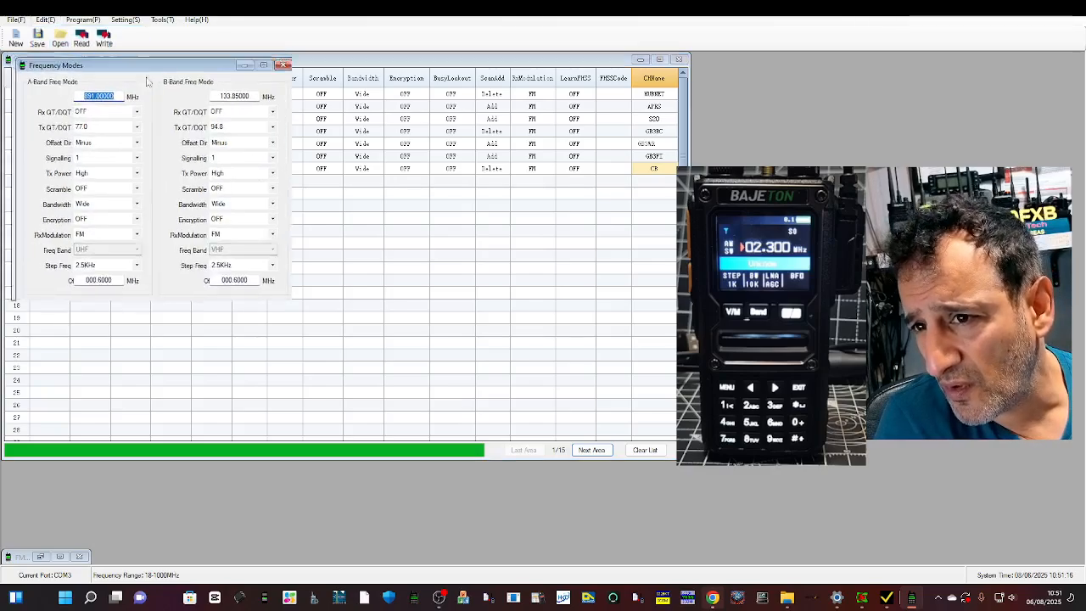
{"action": "left_click_drag", "start_coordinate": [146, 81], "coordinate": [311, 136]}
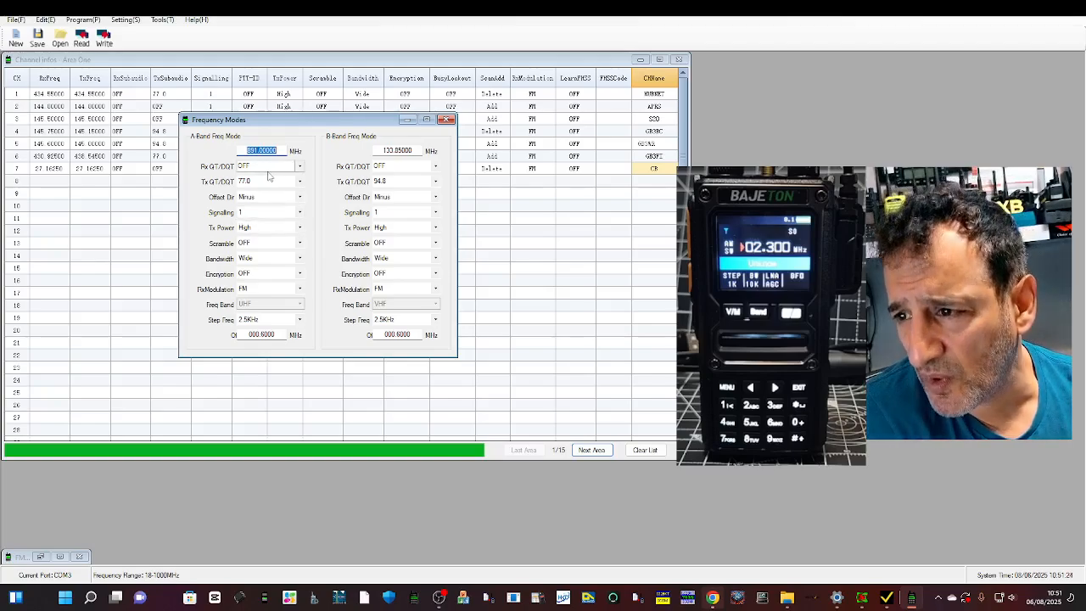
{"action": "type", "text": "34.550"}
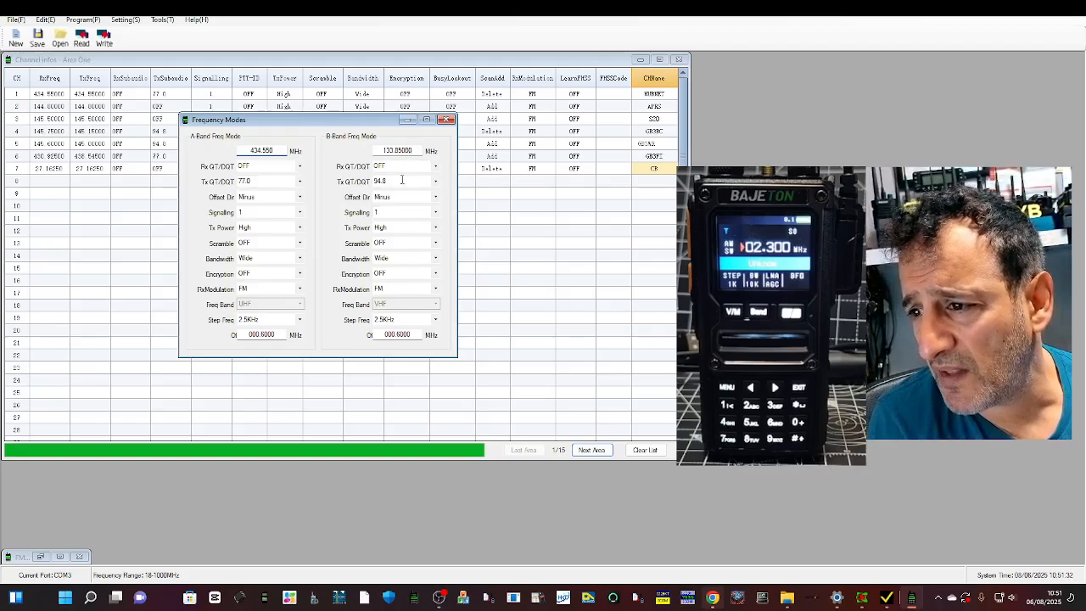
- Set the B-band receive modulation to AM and close the frequency mode settings
{"action": "left_click", "coordinate": [430, 290]}
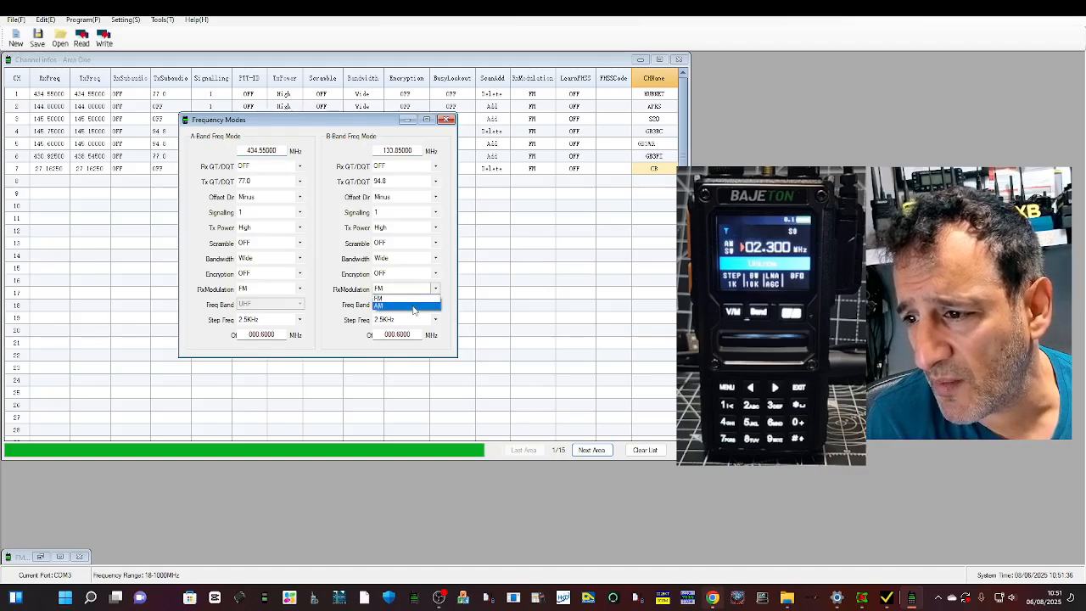
{"action": "left_click", "coordinate": [413, 308]}
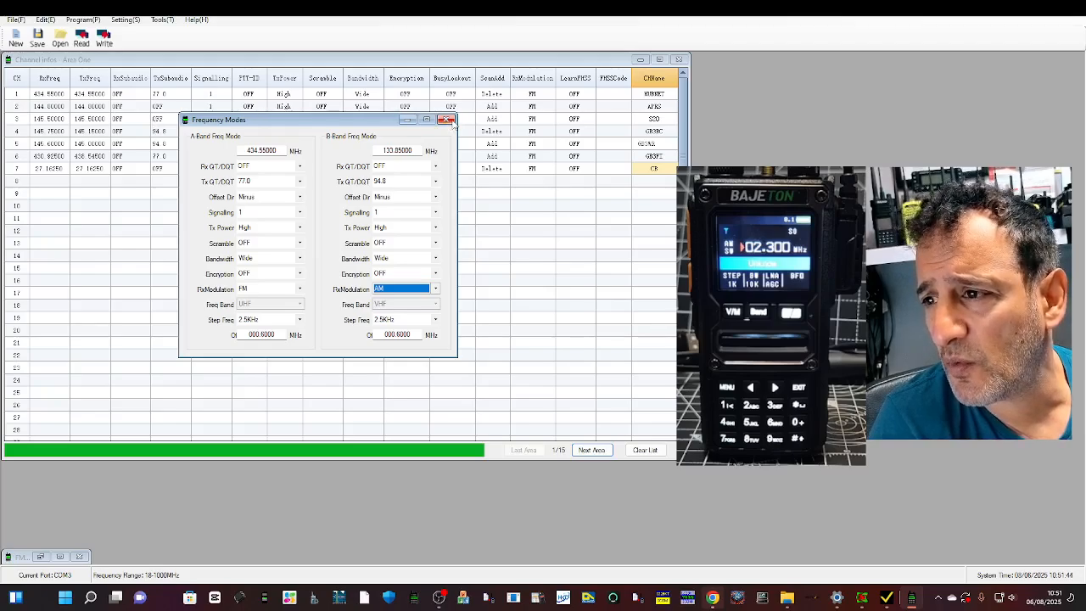
{"action": "left_click", "coordinate": [451, 121]}
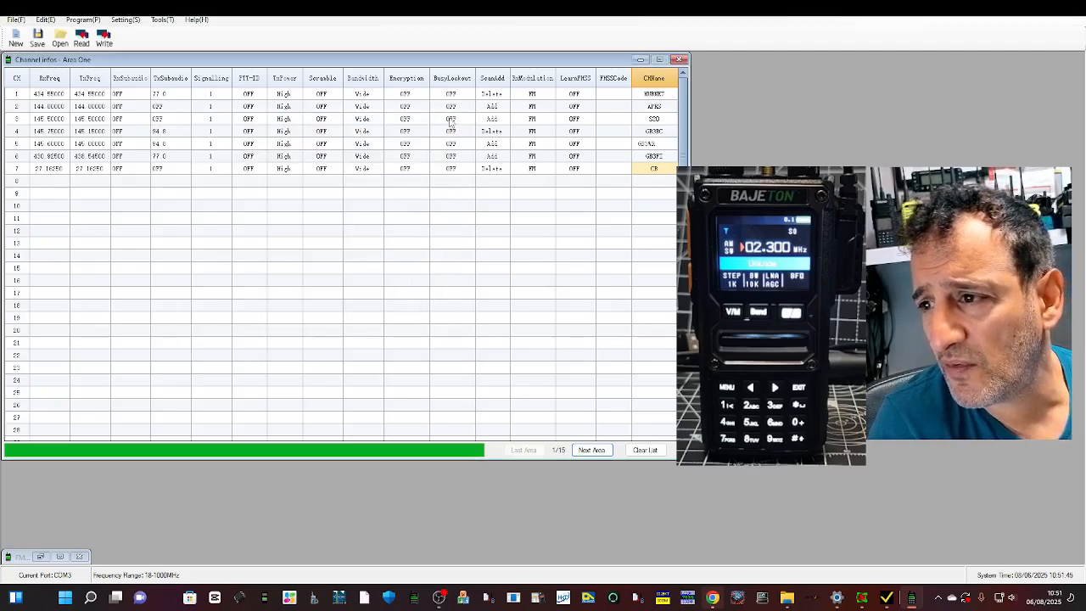
- Open the radio's optional features and check the language choices, keeping English
{"action": "left_click", "coordinate": [45, 20]}
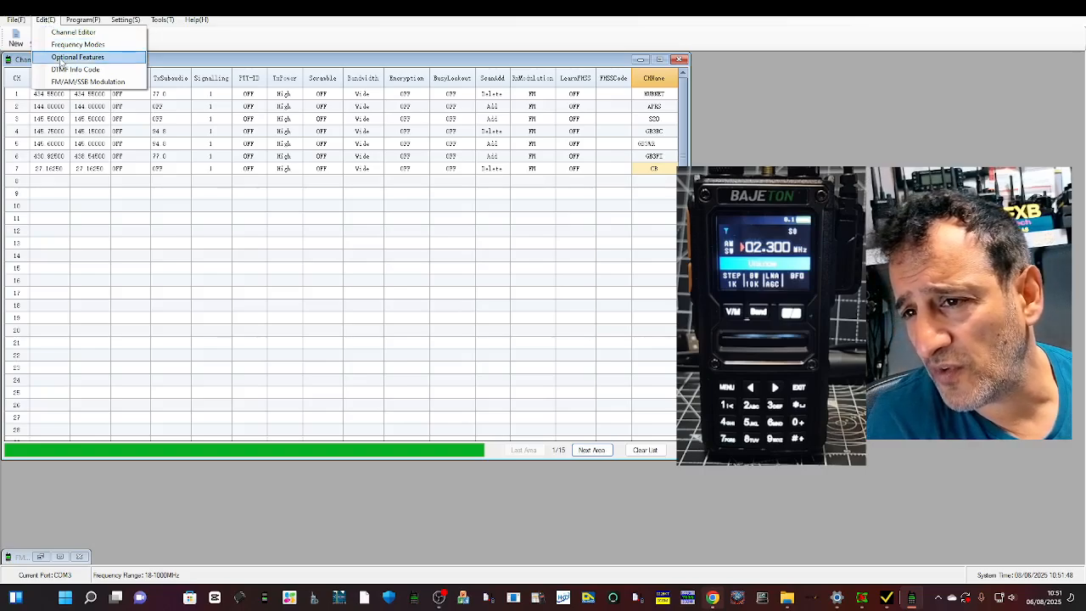
{"action": "left_click", "coordinate": [61, 56]}
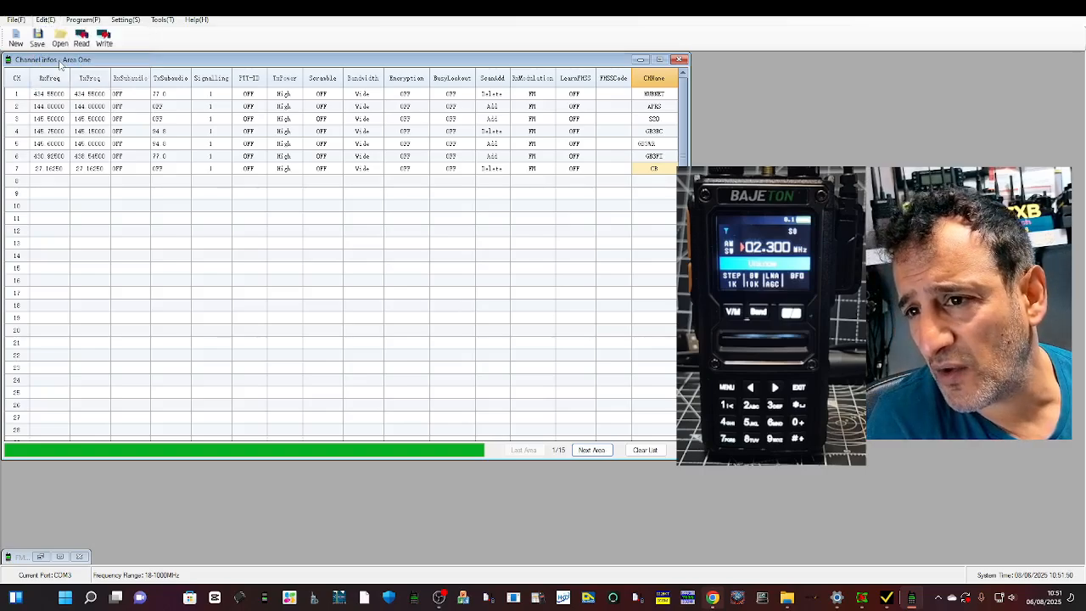
{"action": "mouse_move", "coordinate": [414, 96]}
{"action": "left_mouse_down"}
{"action": "mouse_move", "coordinate": [381, 98]}
{"action": "mouse_move", "coordinate": [409, 109]}
{"action": "left_mouse_up"}
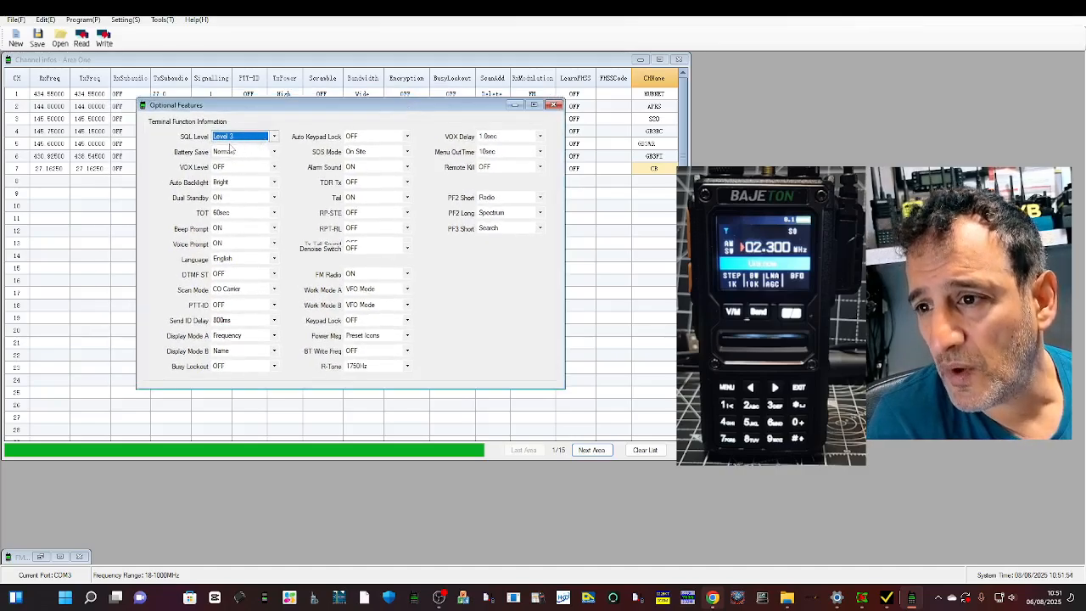
{"action": "left_click_drag", "start_coordinate": [357, 111], "coordinate": [322, 108]}
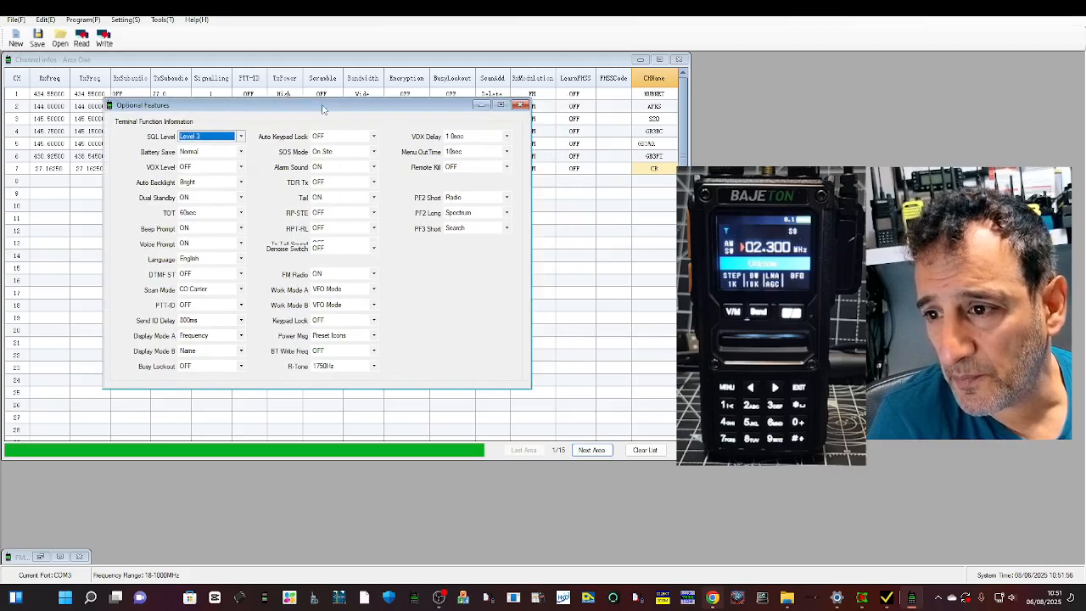
{"action": "left_click", "coordinate": [241, 259]}
{"action": "left_click", "coordinate": [240, 261]}
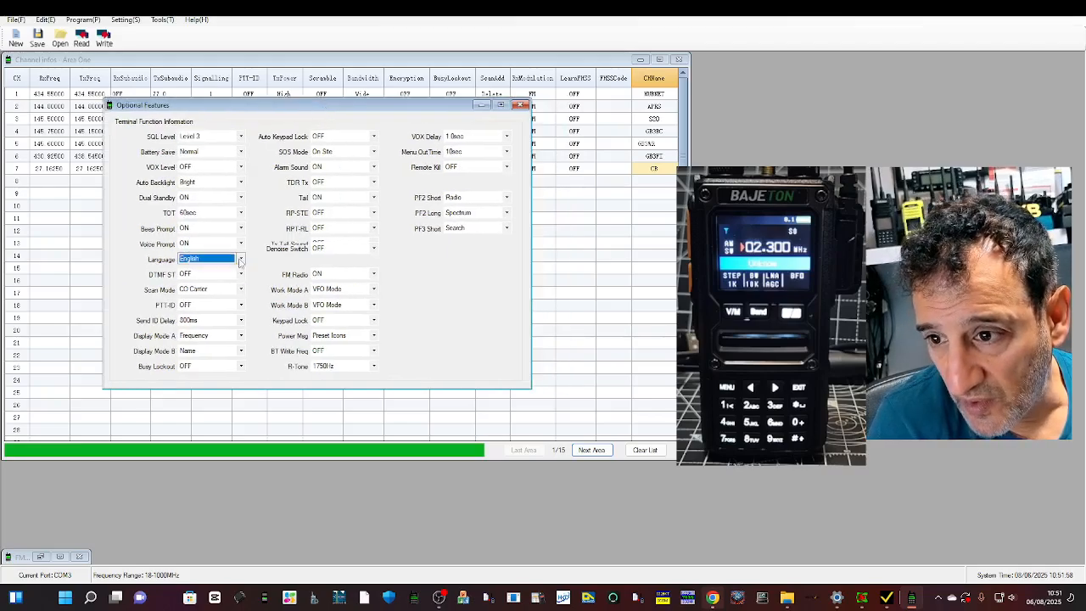
- Look through the auto backlight durations, keeping the Bright setting
{"action": "left_click", "coordinate": [241, 184]}
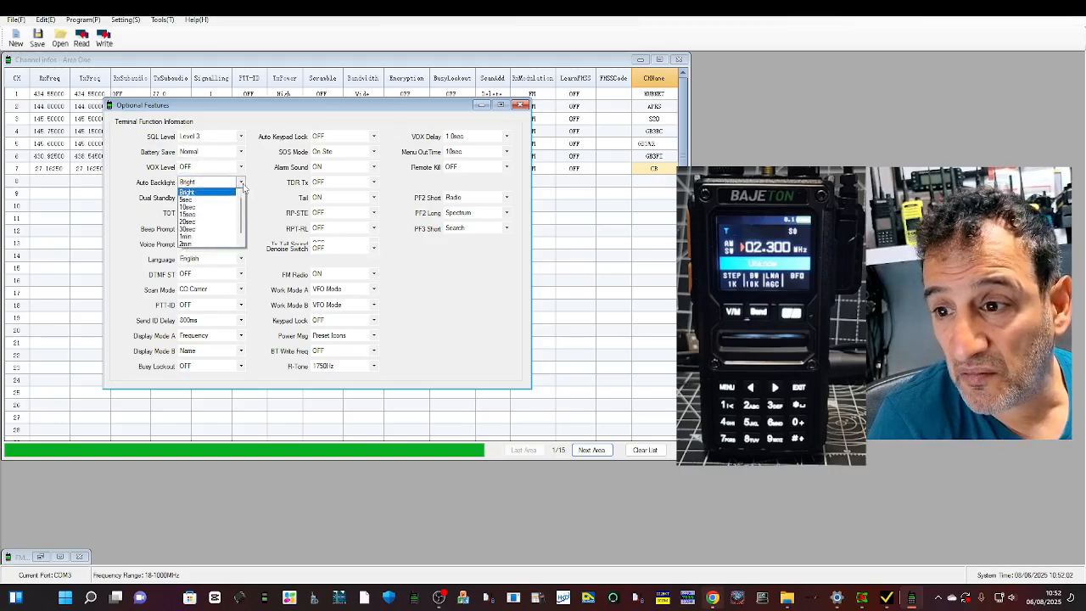
{"action": "left_click", "coordinate": [242, 184]}
{"action": "left_click", "coordinate": [241, 184]}
{"action": "left_click", "coordinate": [242, 184]}
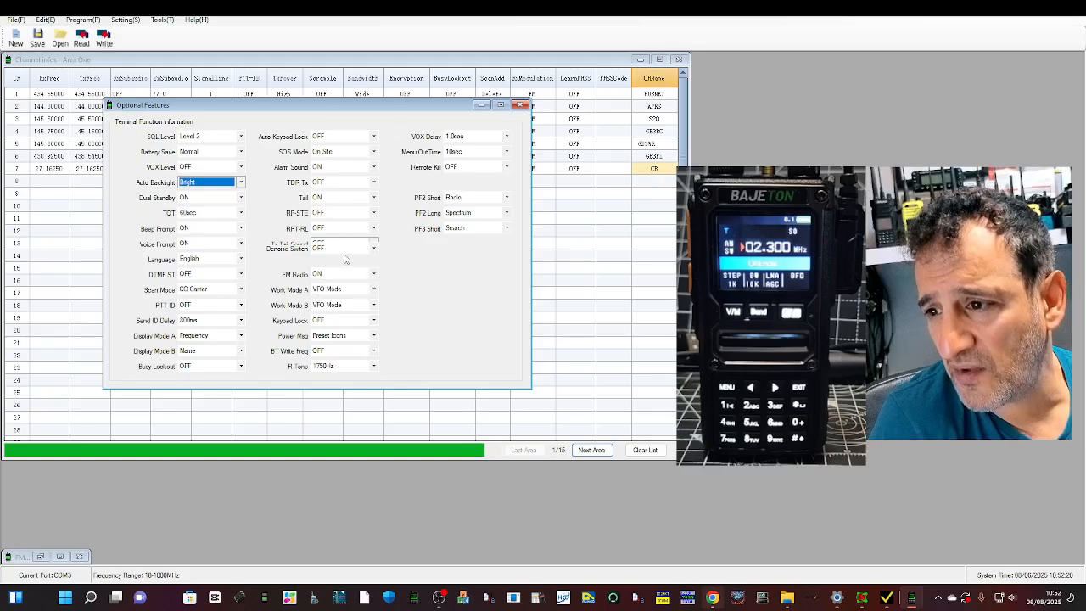
{"action": "left_click", "coordinate": [375, 290]}
{"action": "left_click", "coordinate": [356, 306]}
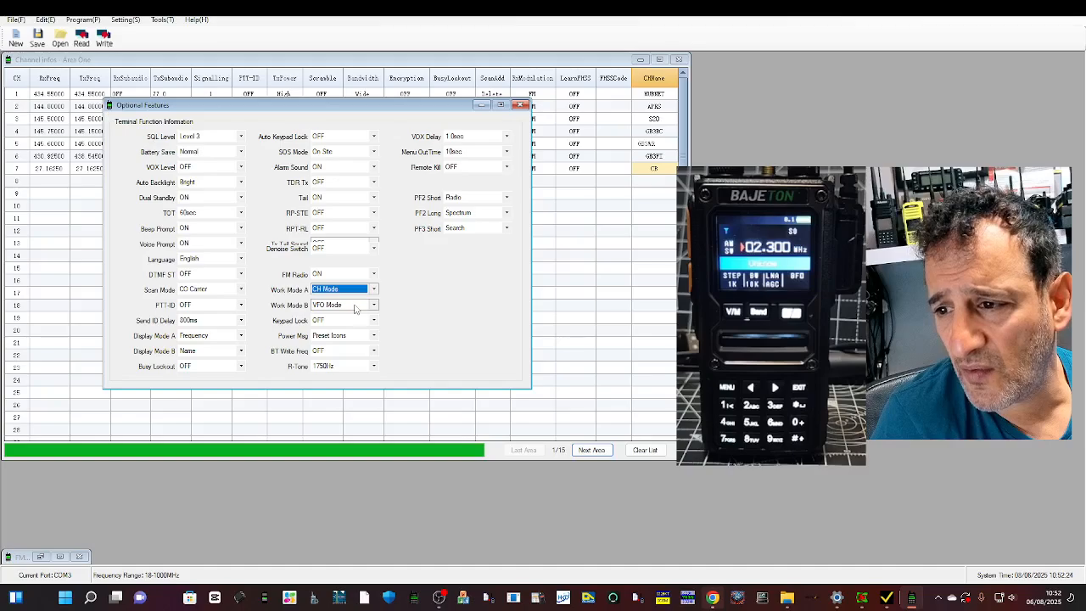
{"action": "left_click", "coordinate": [360, 290]}
{"action": "left_click", "coordinate": [360, 299]}
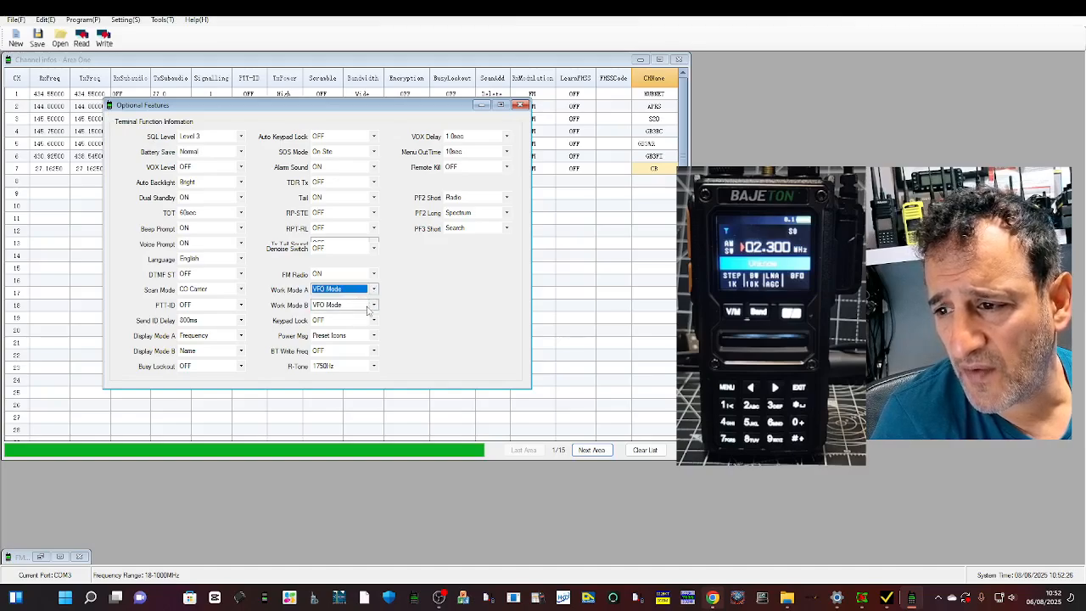
- Set Work Mode B to CH Mode in the optional features
{"action": "left_click", "coordinate": [366, 305]}
{"action": "left_click", "coordinate": [363, 322]}
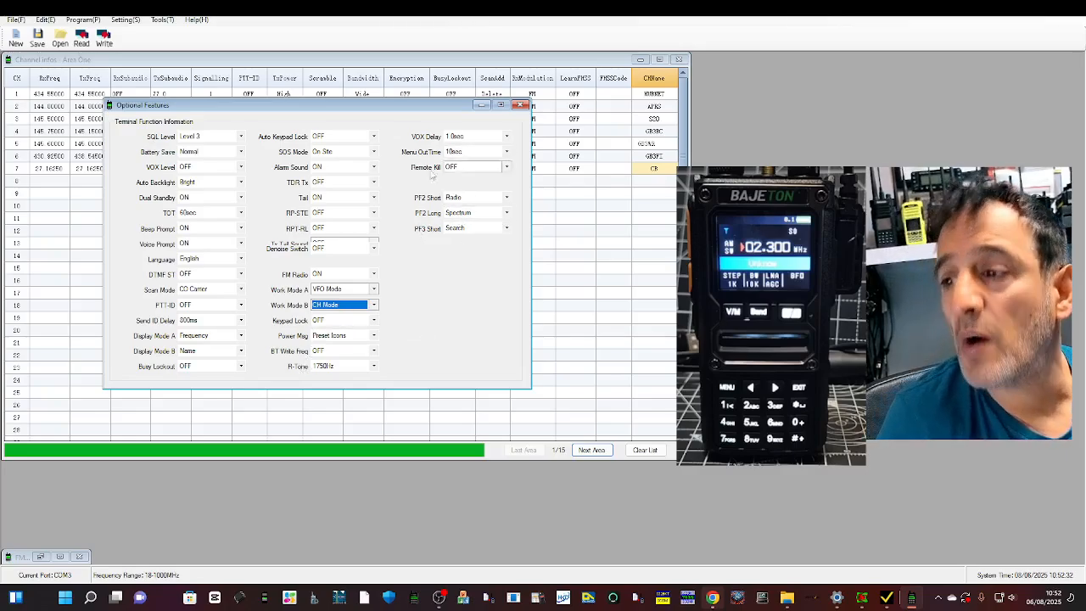
{"action": "left_click", "coordinate": [440, 600]}
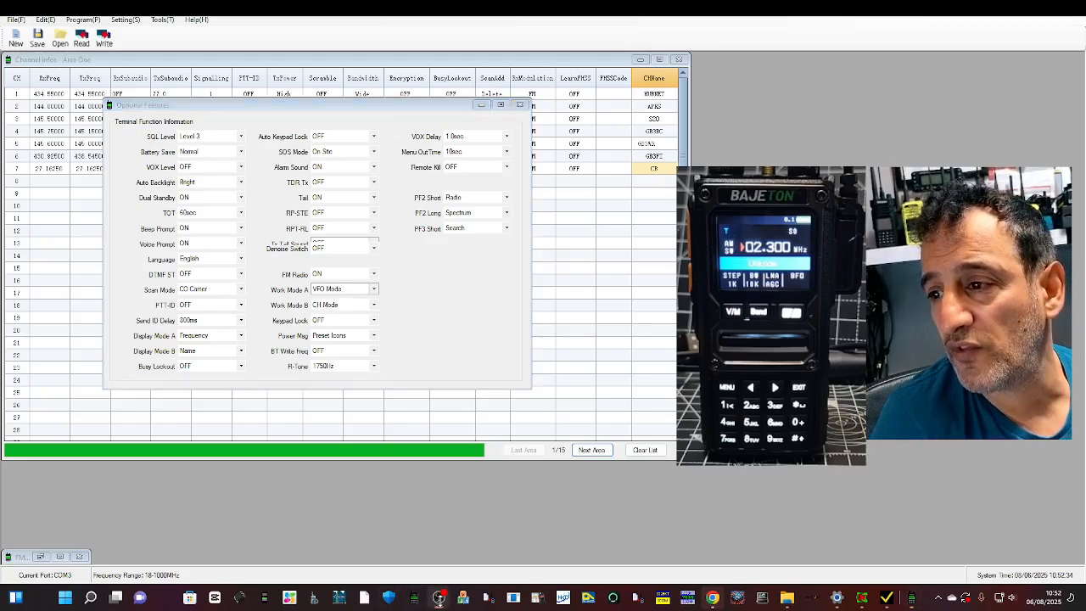
{"action": "left_click", "coordinate": [841, 115]}
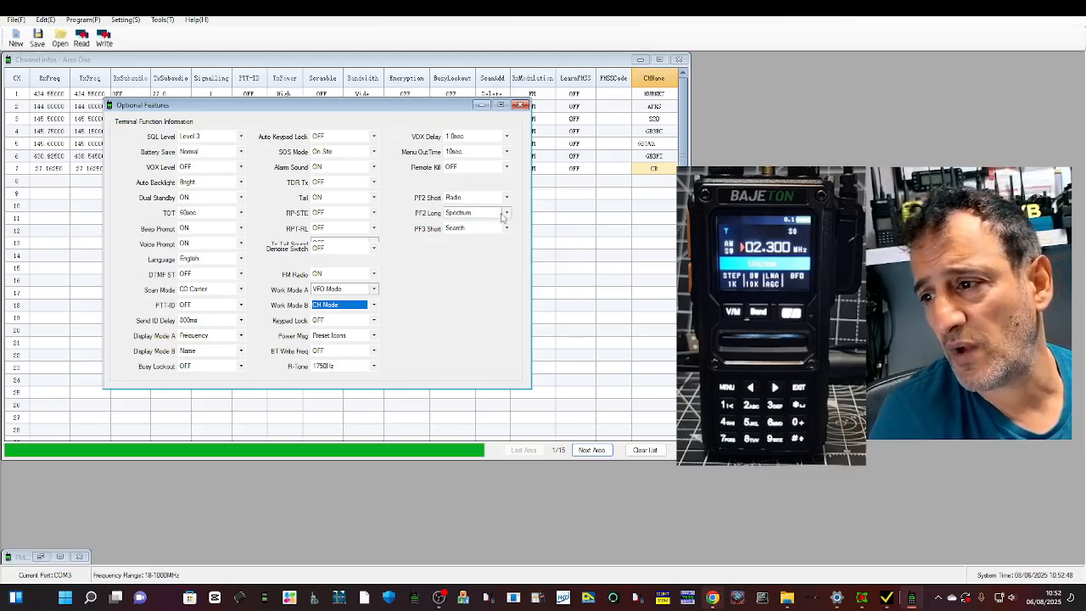
- Check the functions available for the PF2 long-press key, keeping Spectrum
{"action": "left_click", "coordinate": [505, 213]}
{"action": "left_click", "coordinate": [506, 214]}
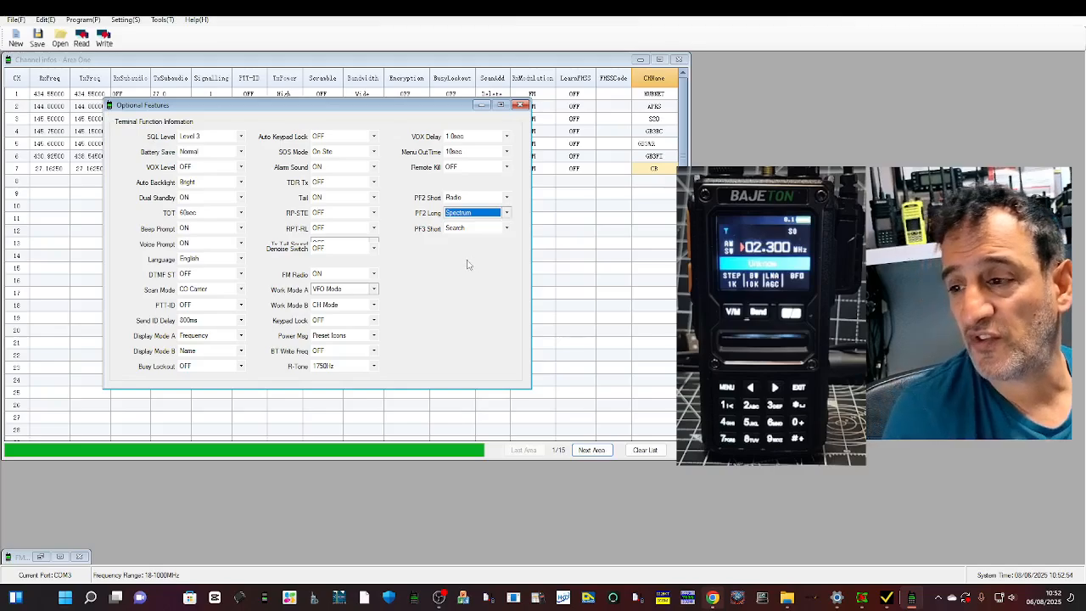
{"action": "left_click", "coordinate": [438, 599]}
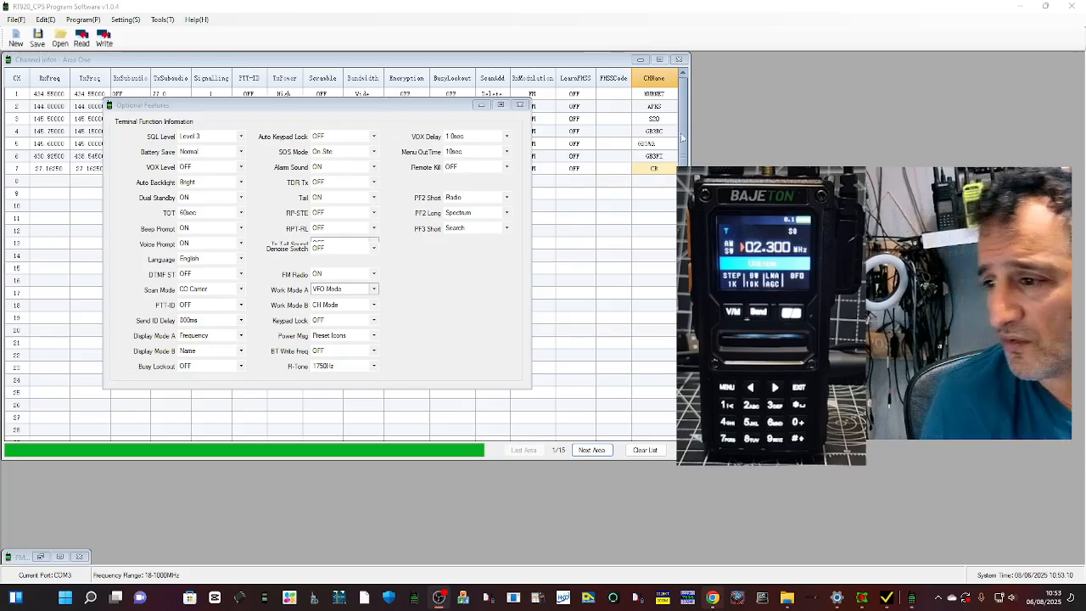
- Write the programmed channels and settings to the radio and close the write dialog
{"action": "left_click", "coordinate": [82, 19]}
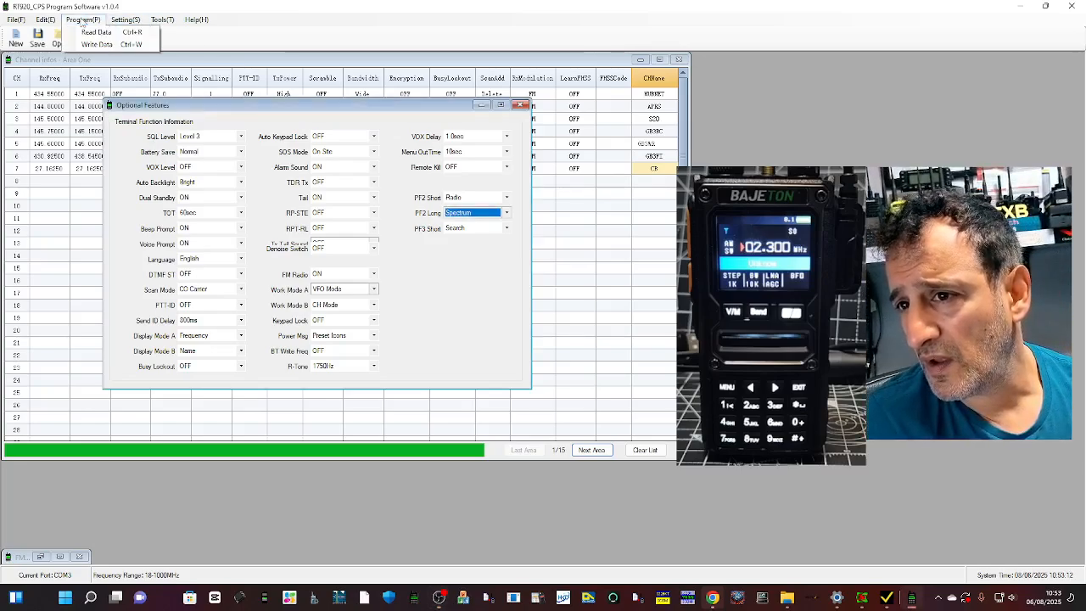
{"action": "left_click", "coordinate": [95, 44]}
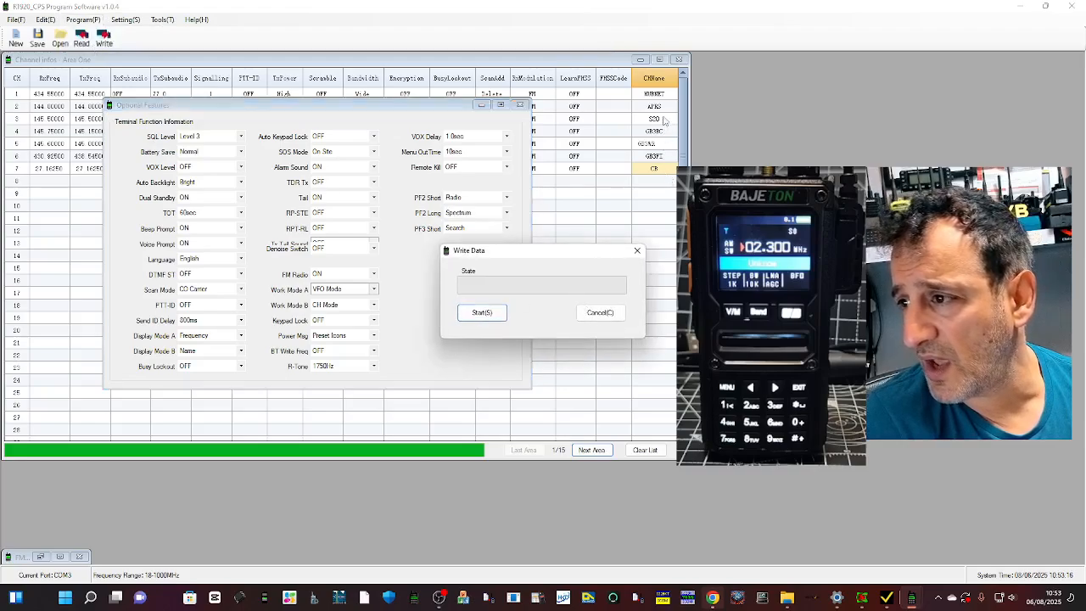
{"action": "left_click", "coordinate": [903, 118]}
{"action": "left_click", "coordinate": [482, 313]}
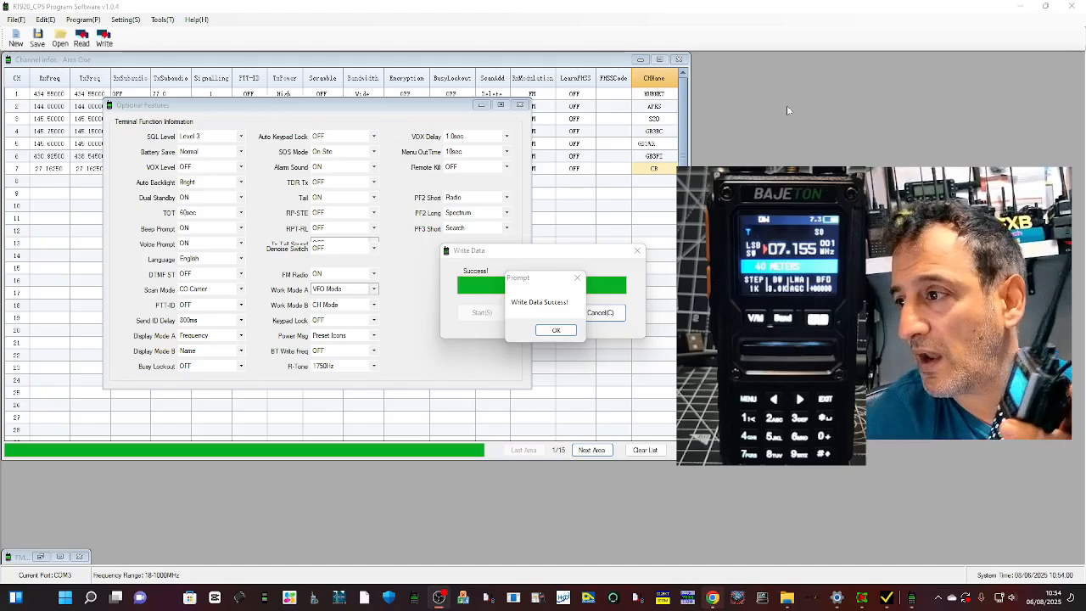
{"action": "left_click", "coordinate": [558, 331]}
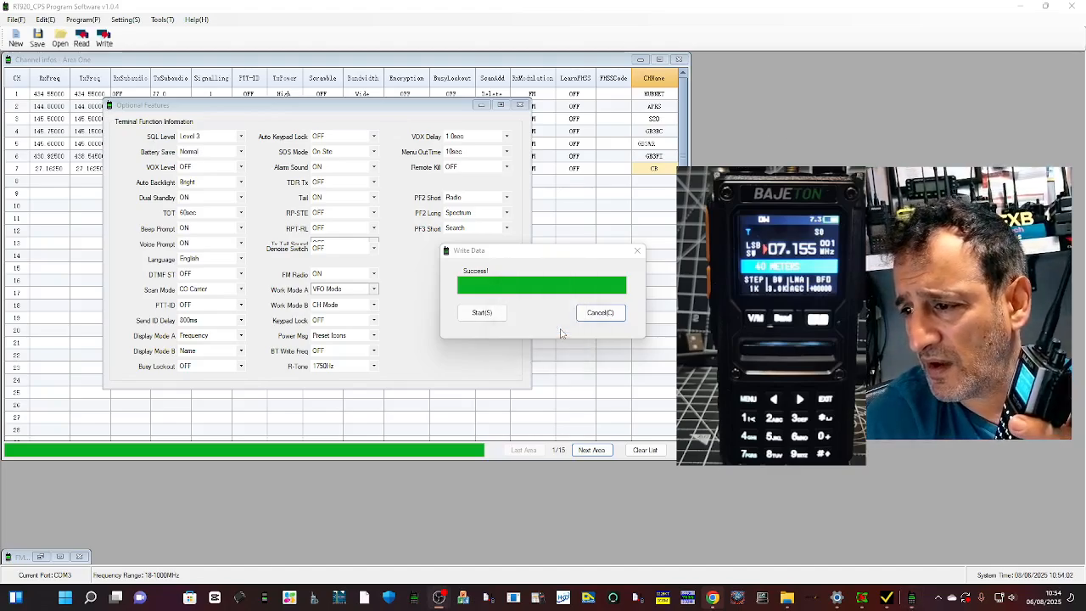
{"action": "left_click", "coordinate": [601, 314]}
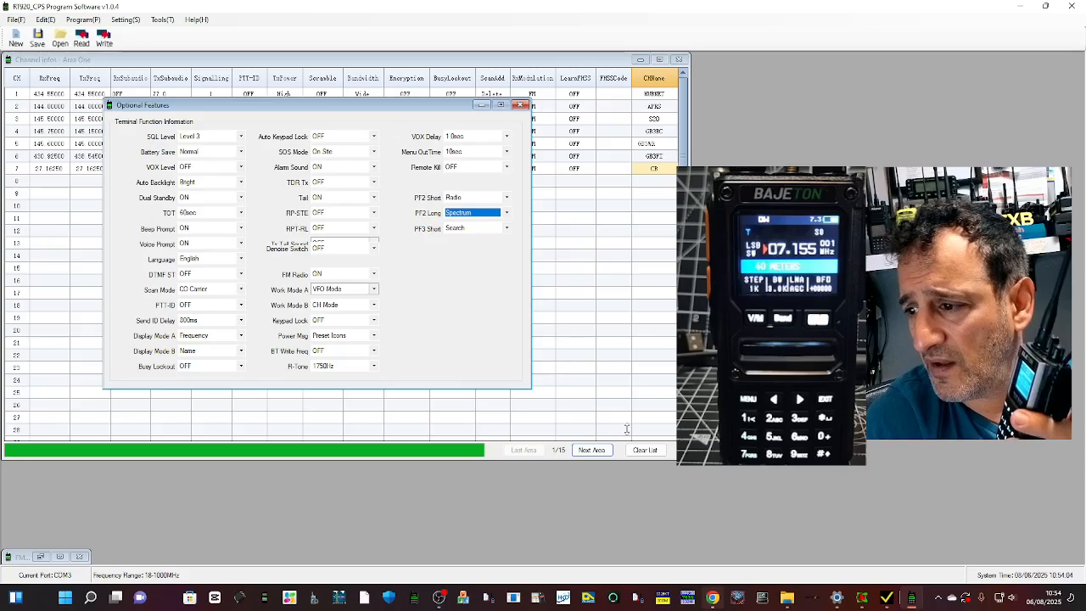
{"action": "left_click", "coordinate": [654, 148]}
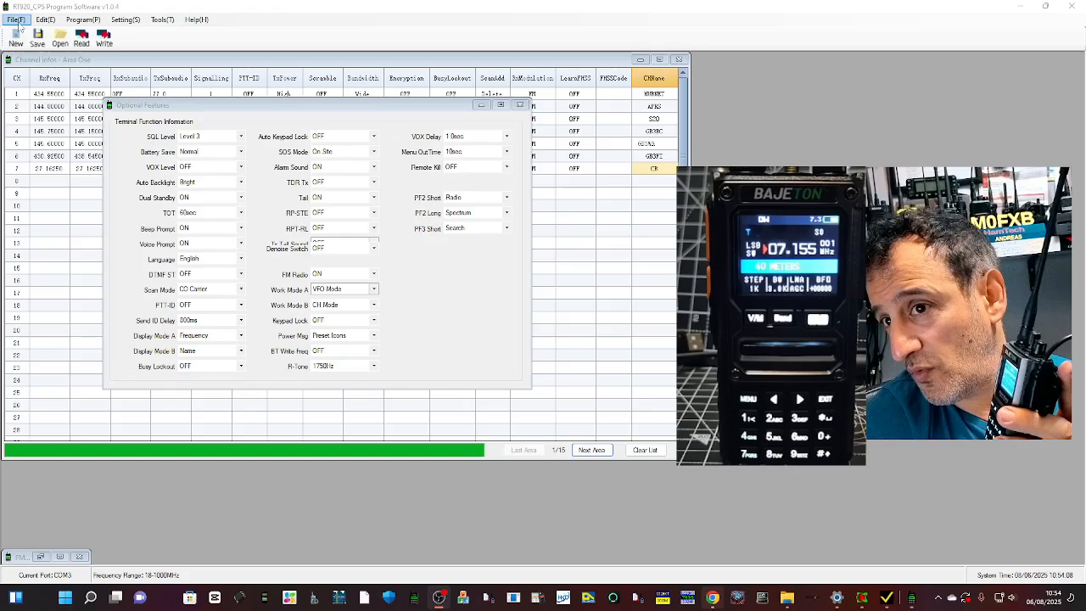
{"action": "left_click", "coordinate": [104, 40]}
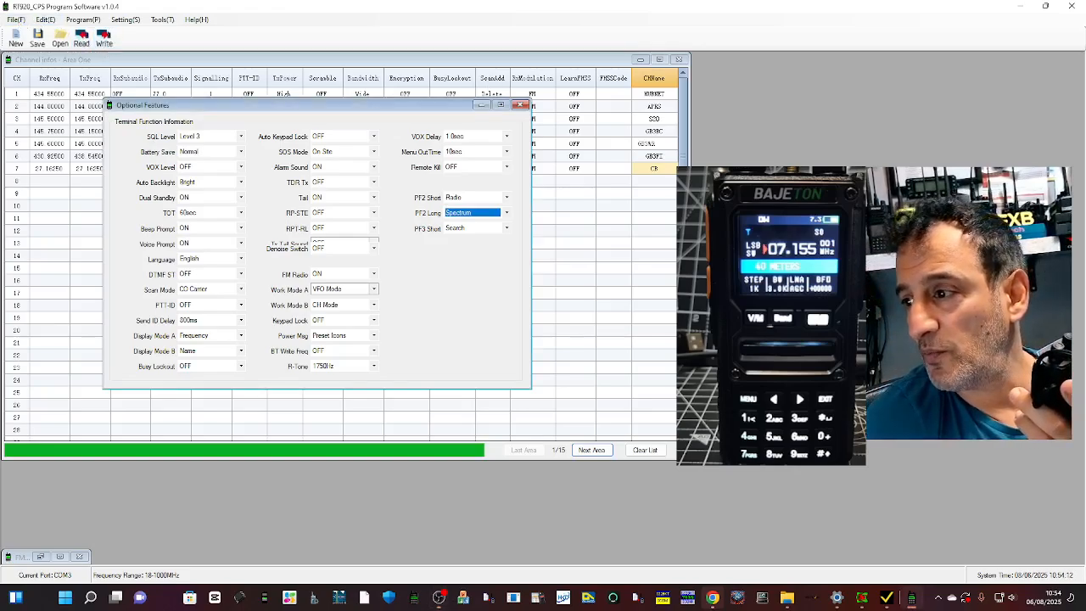
{"action": "left_click", "coordinate": [756, 499]}
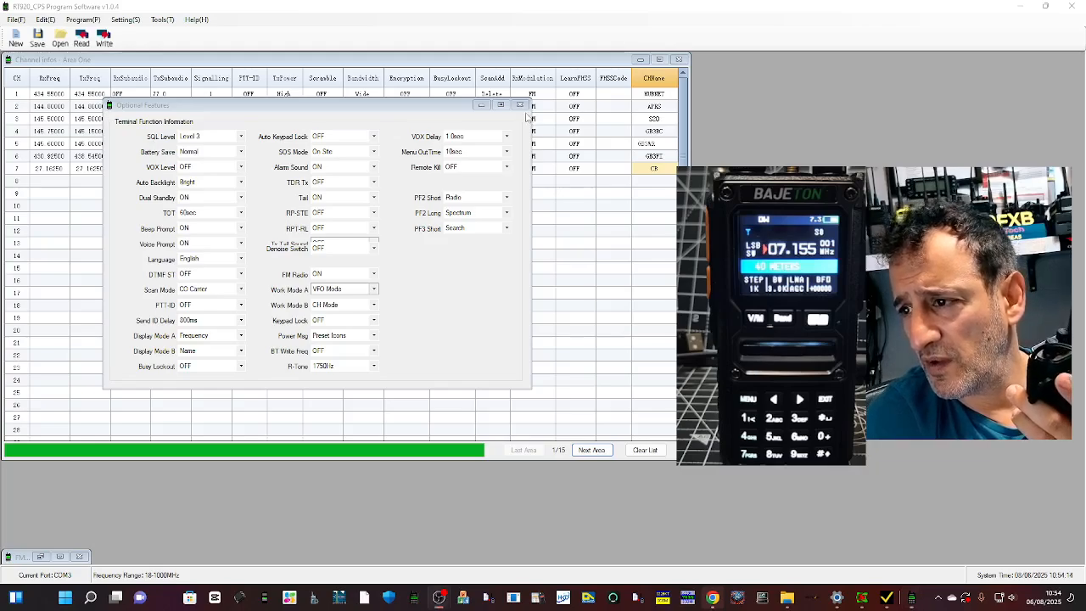
- Close the optional features and start another data write to the radio
{"action": "left_click", "coordinate": [521, 105]}
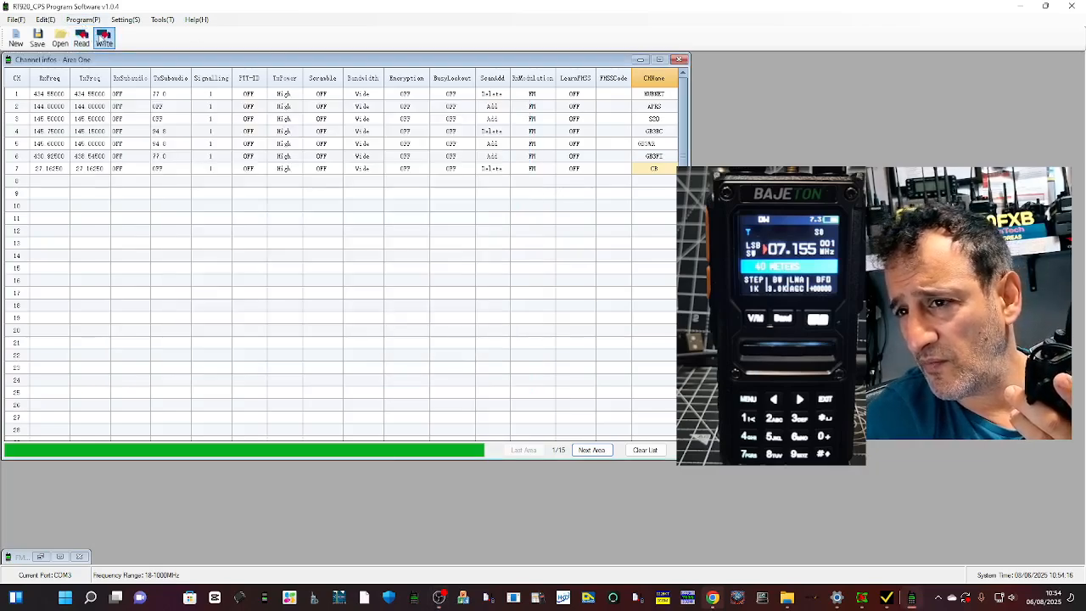
{"action": "left_click", "coordinate": [104, 38]}
{"action": "left_click", "coordinate": [486, 313]}
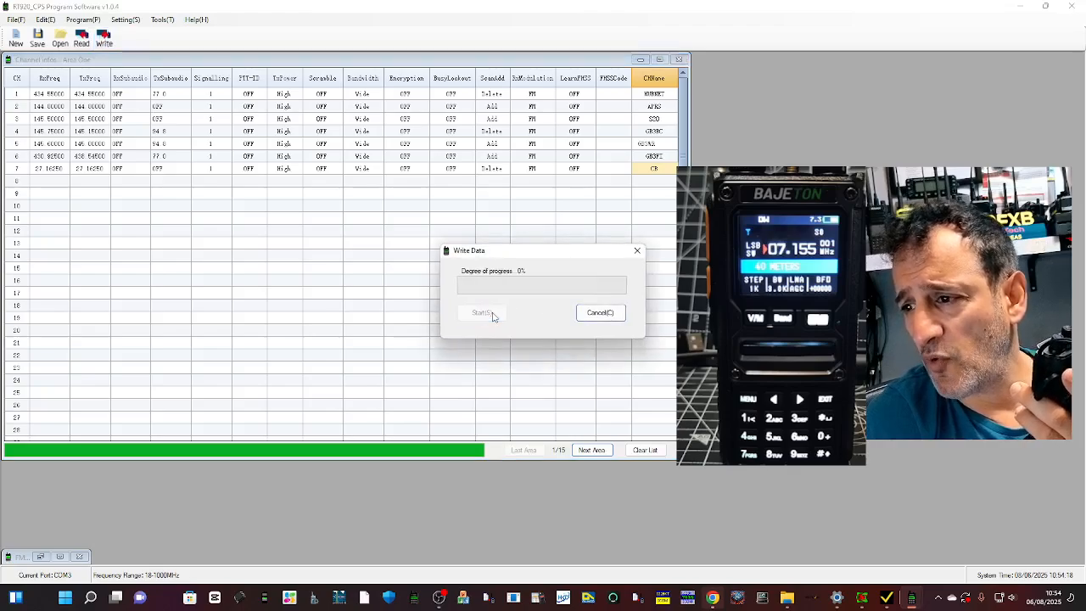